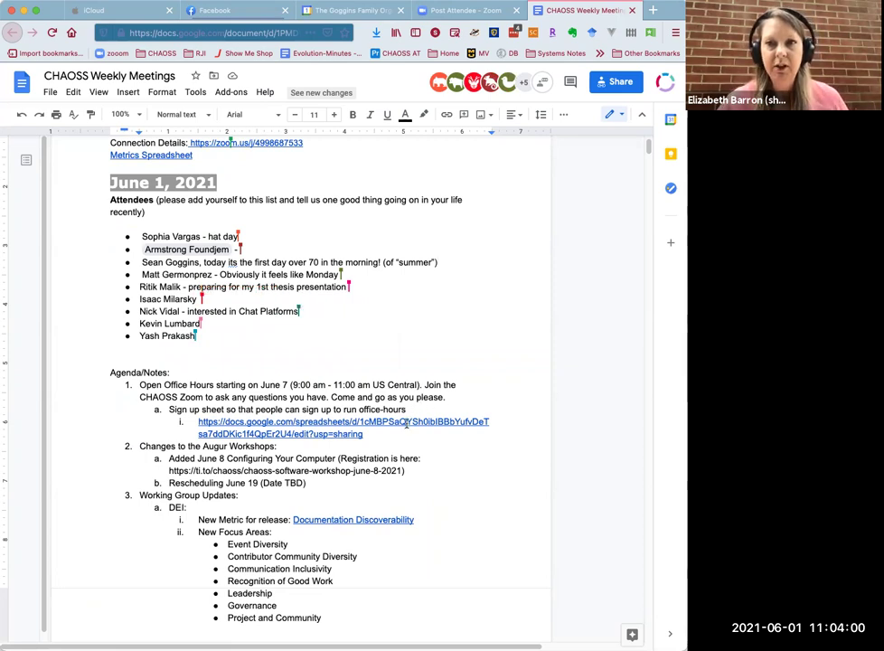
- Open the Office Hours Host Sign-up sheet in its own tab, then return to the CHAOSS Weekly notes
{"action": "left_click", "coordinate": [338, 421]}
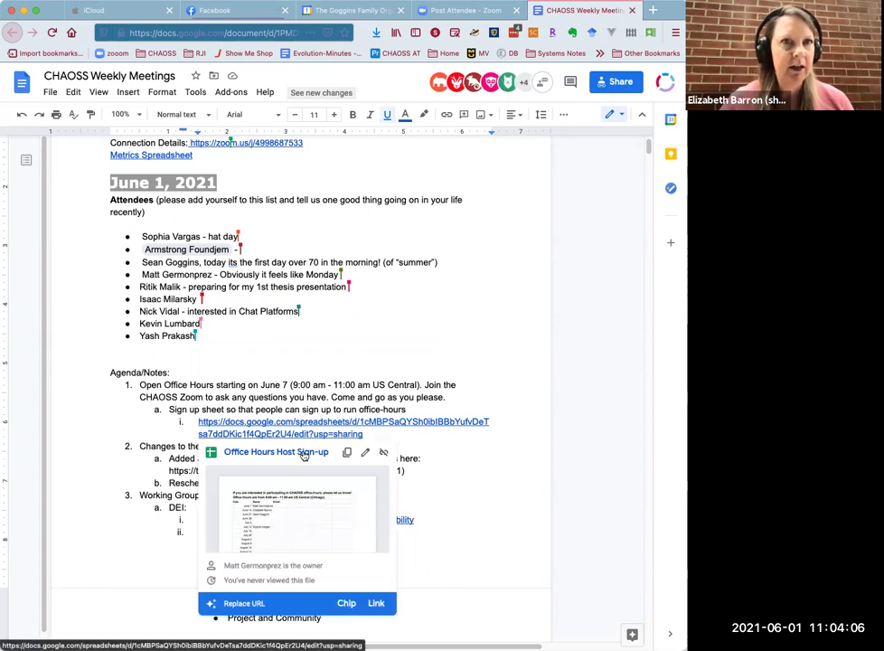
{"action": "left_click", "coordinate": [304, 455]}
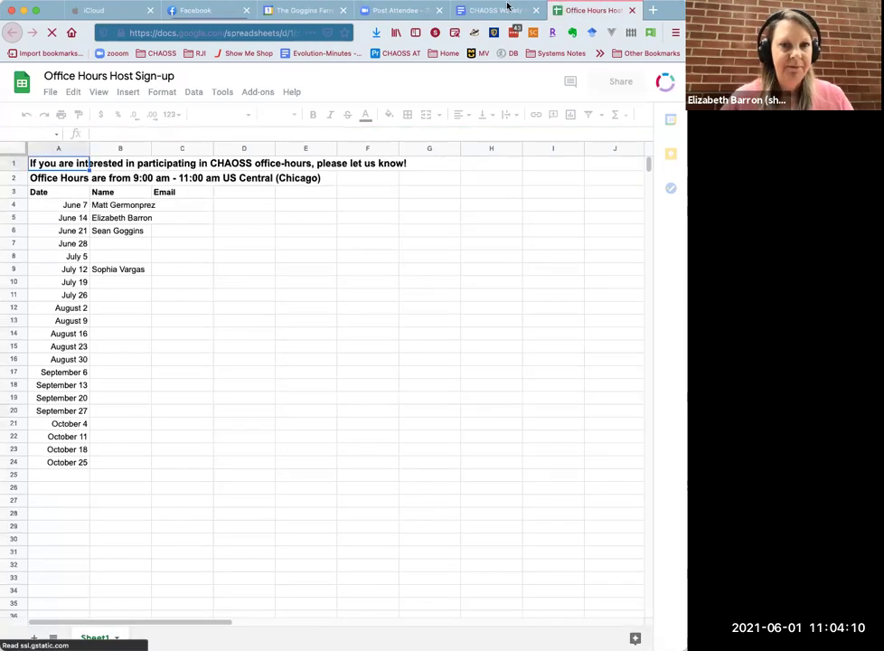
{"action": "left_click", "coordinate": [501, 9]}
- Add your own name as a new attendee line at the end of the list
{"action": "key", "text": "Return"}
{"action": "type", "text": "Elizabeth Bar"}
{"action": "left_click", "coordinate": [552, 504]}
- Dismiss the stray comment box and link preview card
{"action": "left_click", "coordinate": [464, 482]}
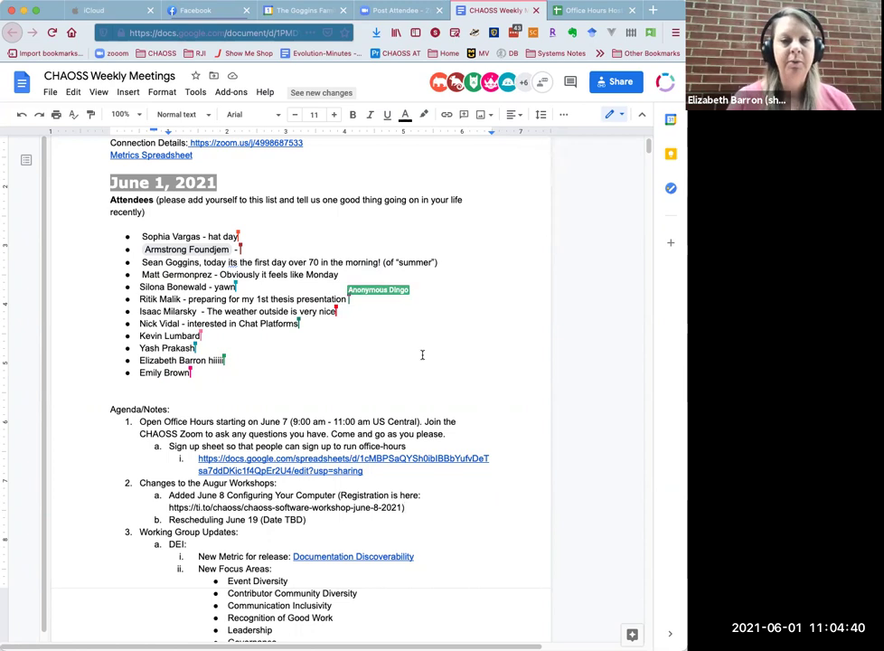
- Scroll down to the Agenda/Notes and Working Group Updates section
{"action": "scroll", "coordinate": [420, 355], "scroll_direction": "down", "scroll_amount": 1}
{"action": "scroll", "coordinate": [422, 355], "scroll_direction": "down", "scroll_amount": 3}
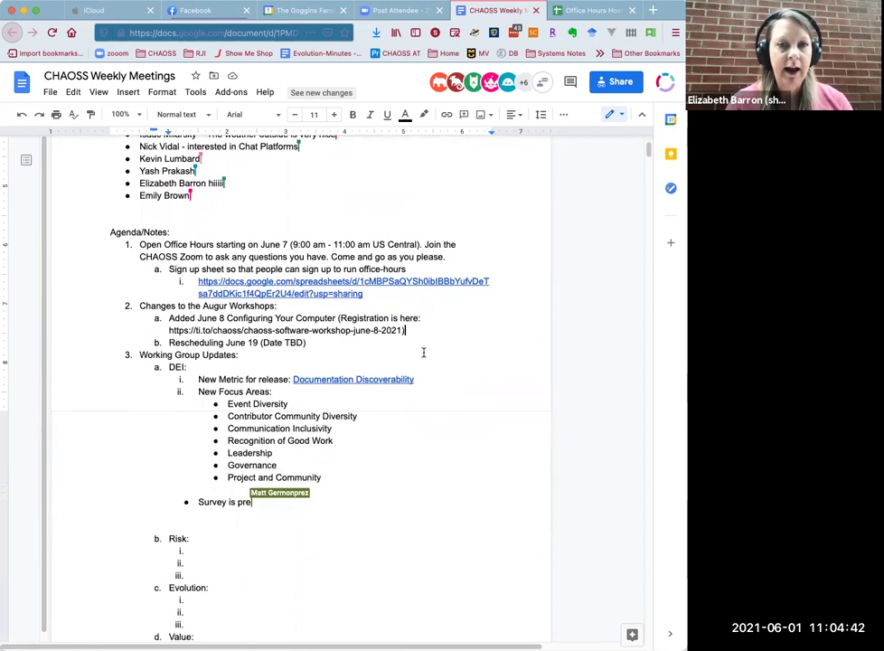
{"action": "scroll", "coordinate": [423, 352], "scroll_direction": "down", "scroll_amount": 1}
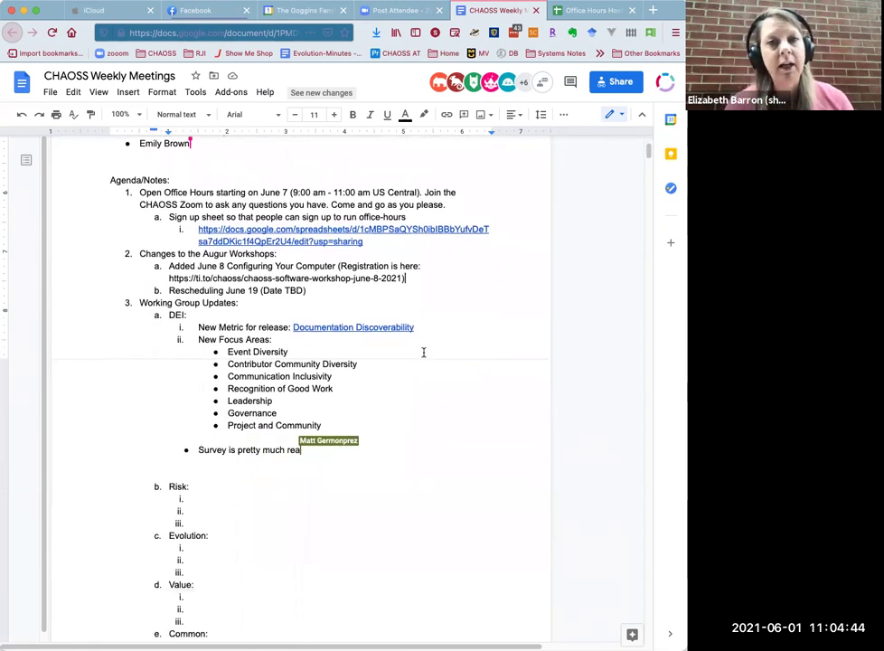
{"action": "scroll", "coordinate": [424, 351], "scroll_direction": "down", "scroll_amount": 1}
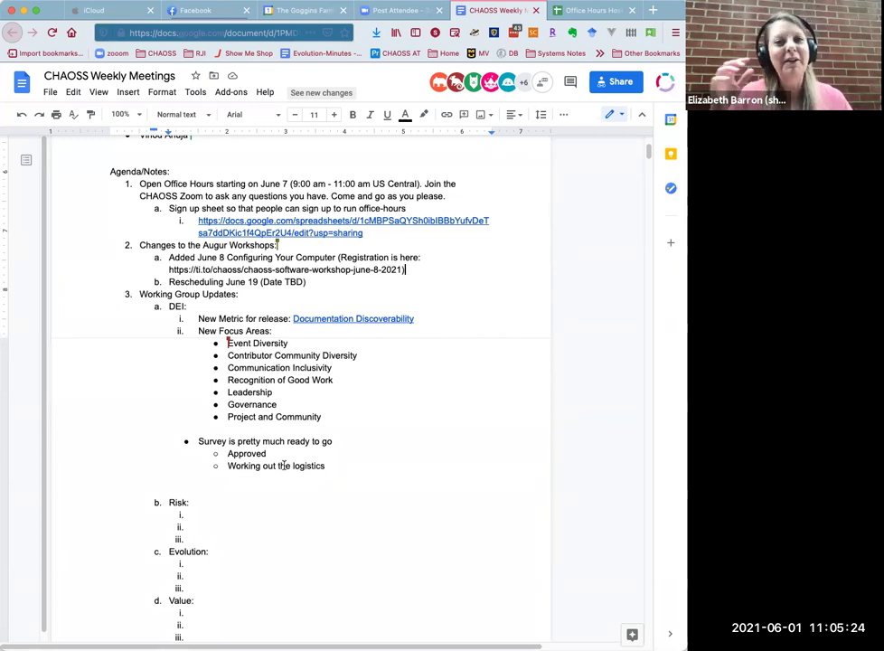
- Add Risk notes on proposed OSS-EU-Seattle and OSPOCON talks and ongoing dependency metrics development
{"action": "left_click", "coordinate": [223, 515]}
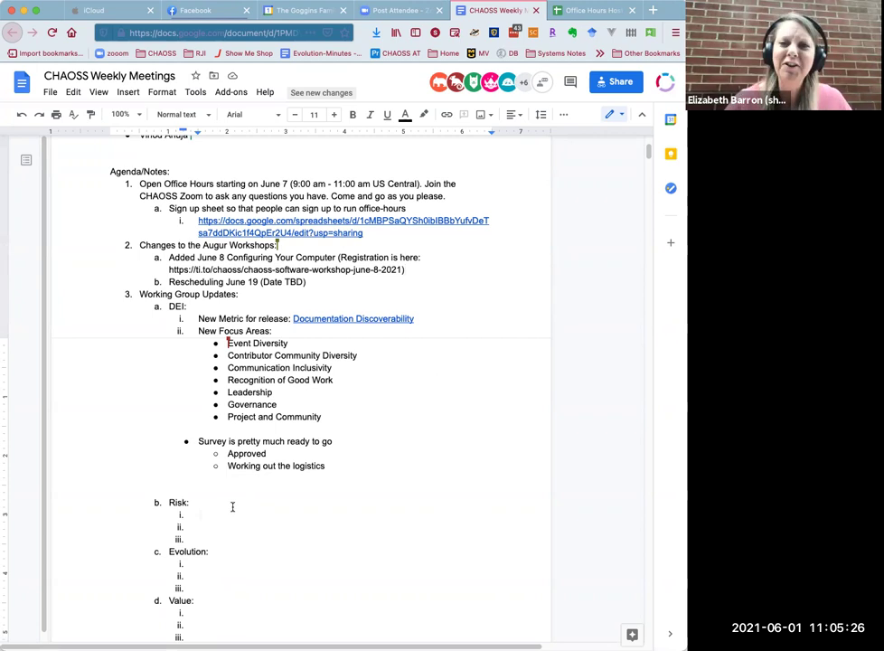
{"action": "type", "text": "Proposed"}
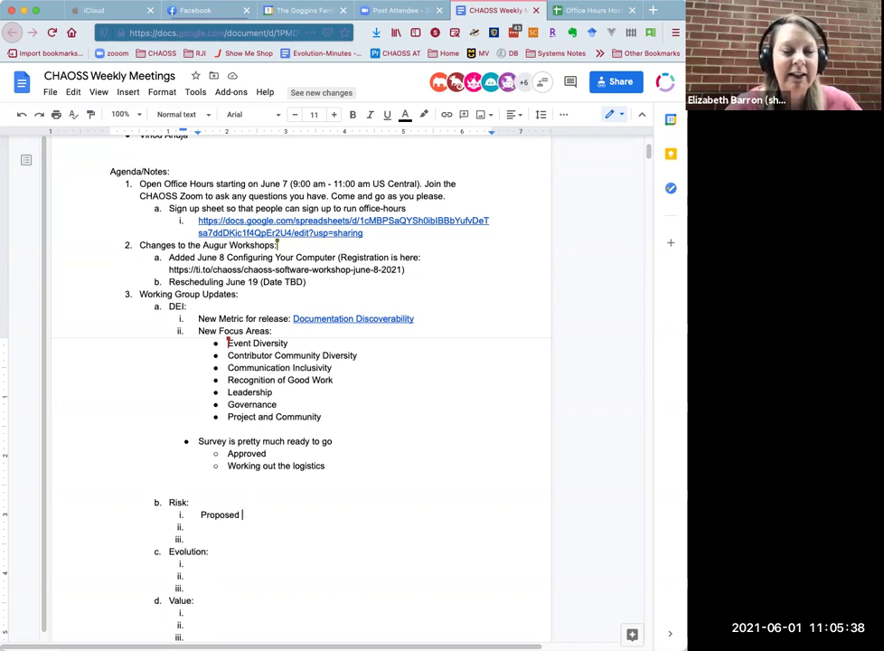
{"action": "type", "text": "talks "}
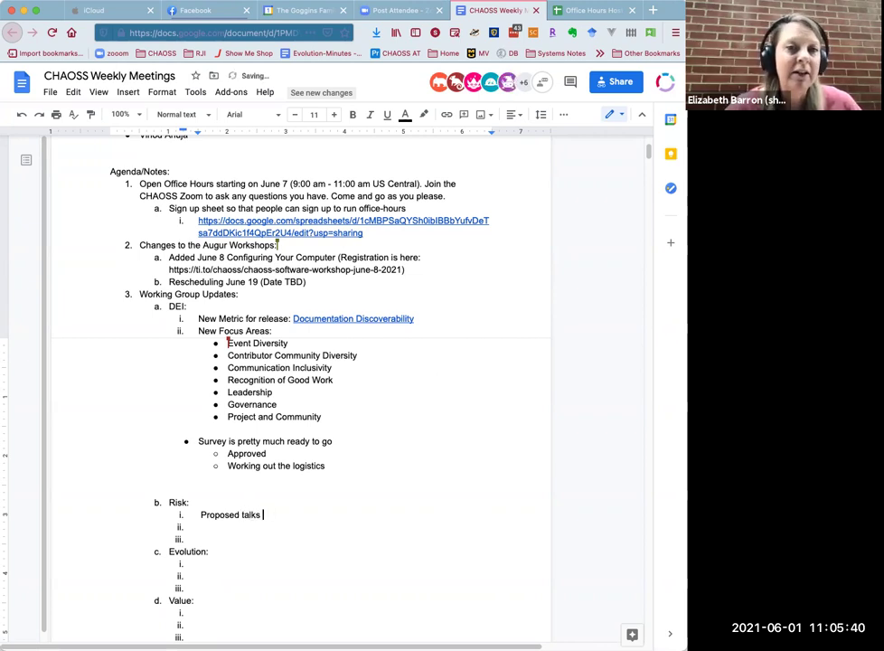
{"action": "type", "text": "being prepared for "}
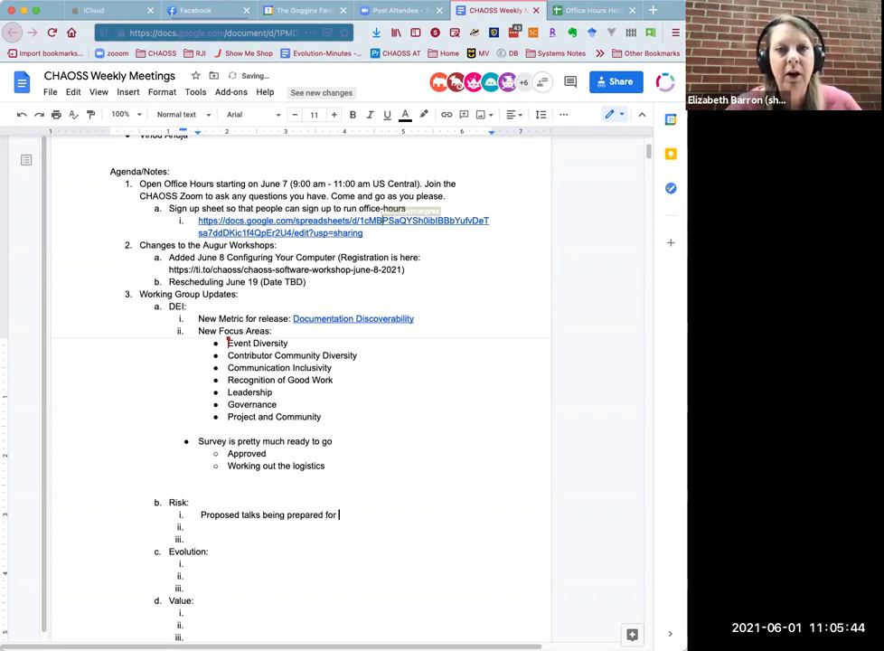
{"action": "type", "text": "OOS-EU"}
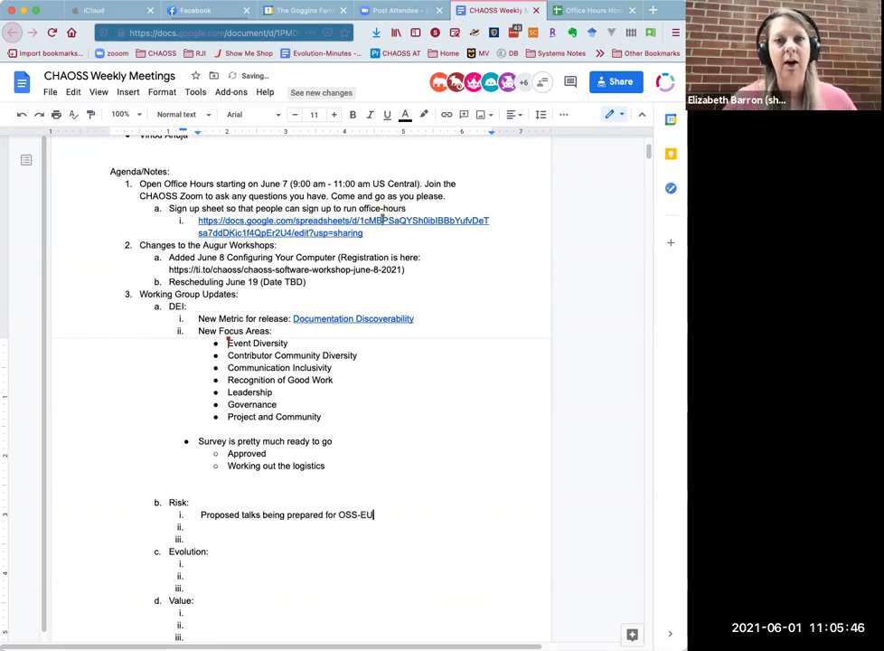
{"action": "type", "text": "-Seattle and OSPOCON"}
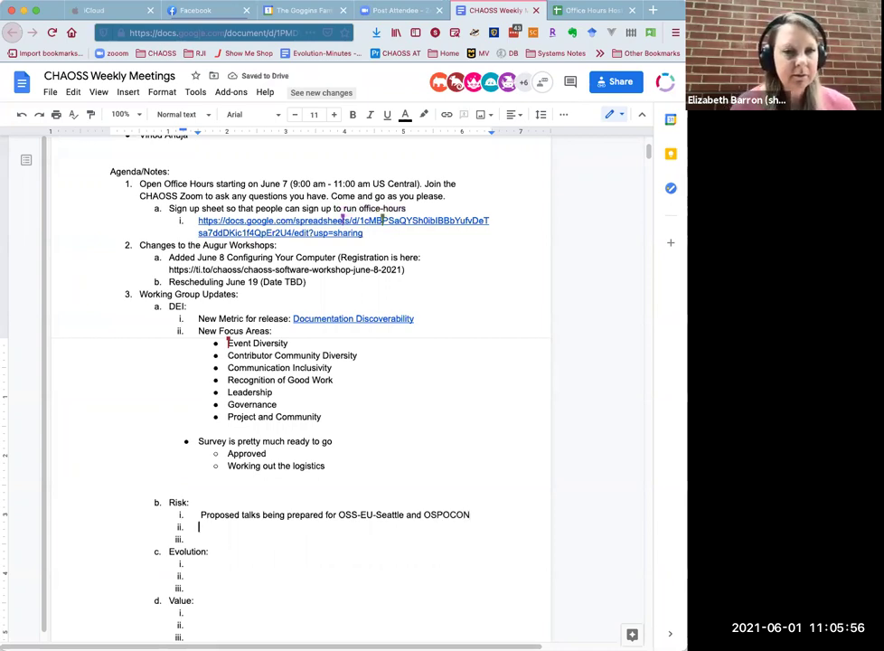
{"action": "type", "text": "Dependeny metrics"}
{"action": "type", "text": " pr"}
{"action": "key", "text": "BackSpace"}
{"action": "key", "text": "BackSpace"}
{"action": "type", "text": "develop proceeding during mee"}
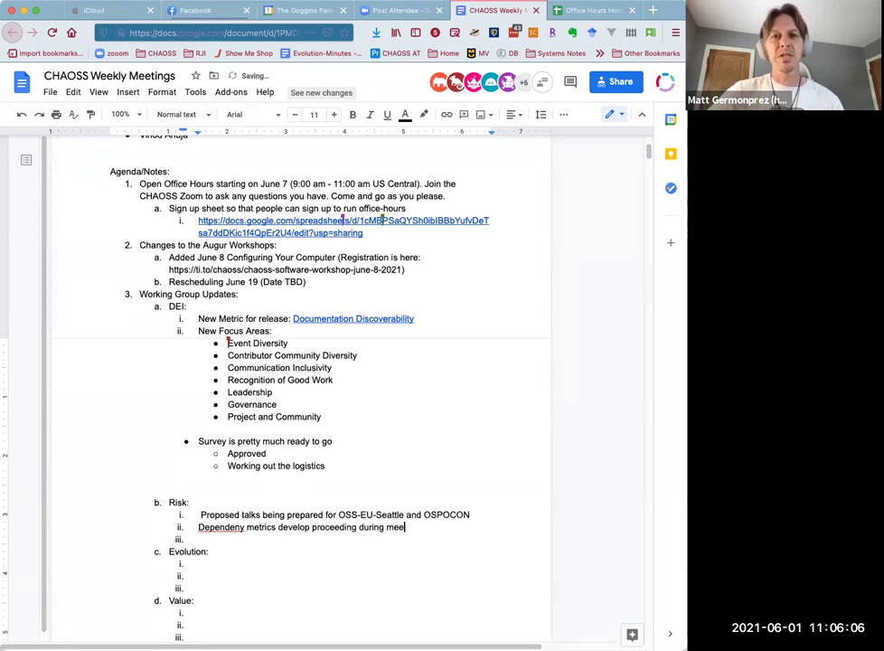
{"action": "type", "text": "tings in up"}
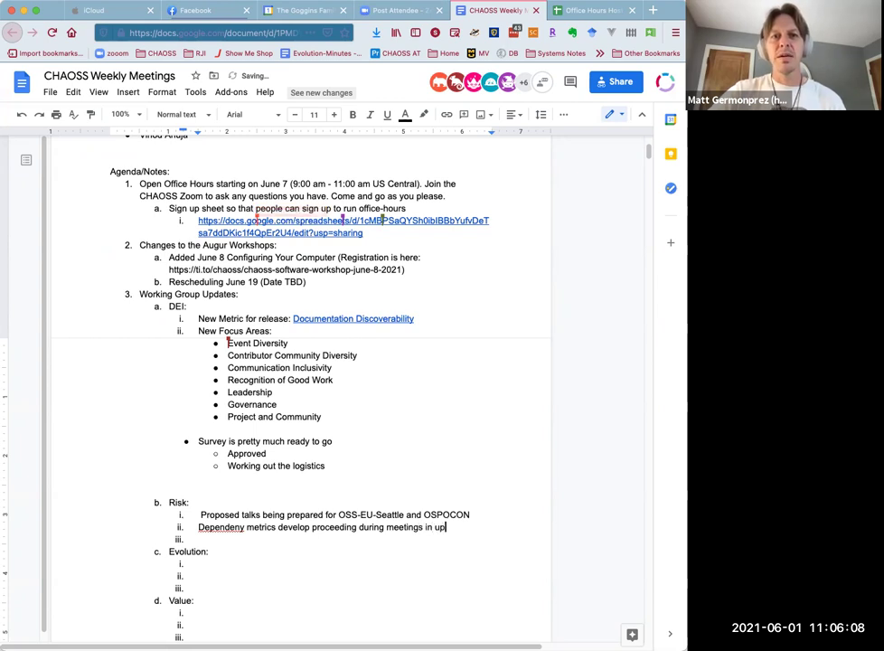
{"action": "type", "text": "coming weeks."}
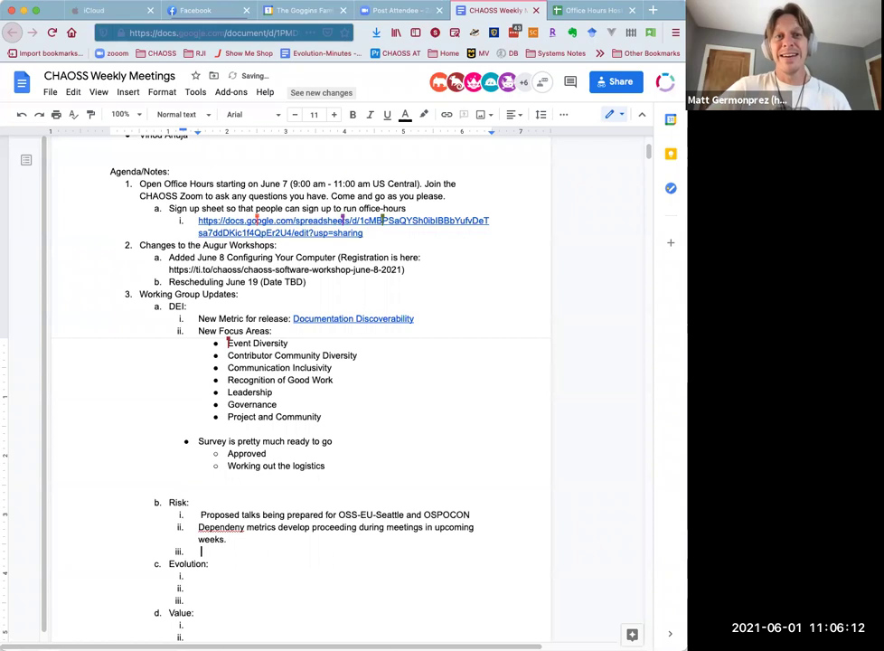
{"action": "left_click", "coordinate": [201, 515]}
{"action": "key", "text": "BackSpace"}
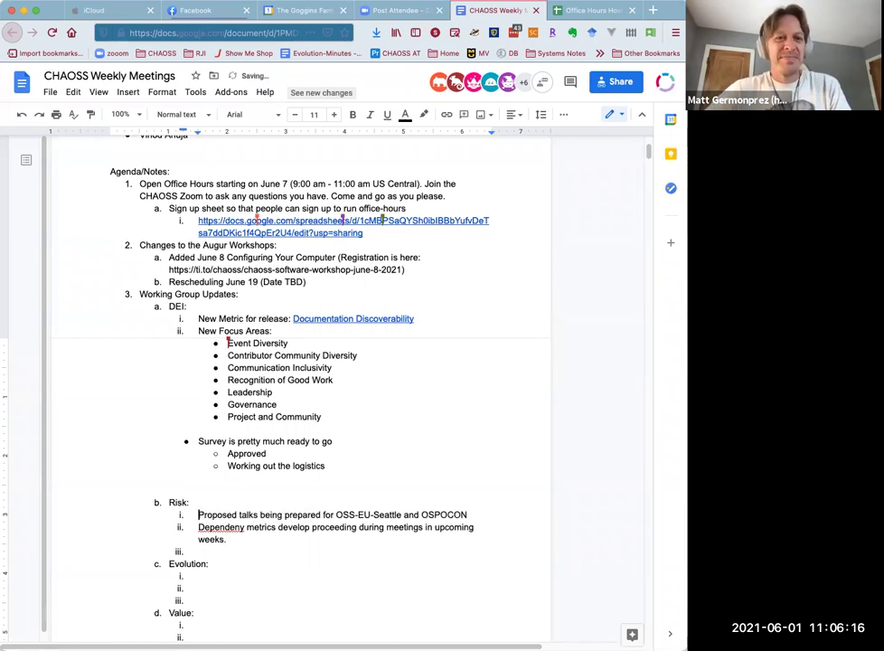
{"action": "left_click", "coordinate": [198, 551]}
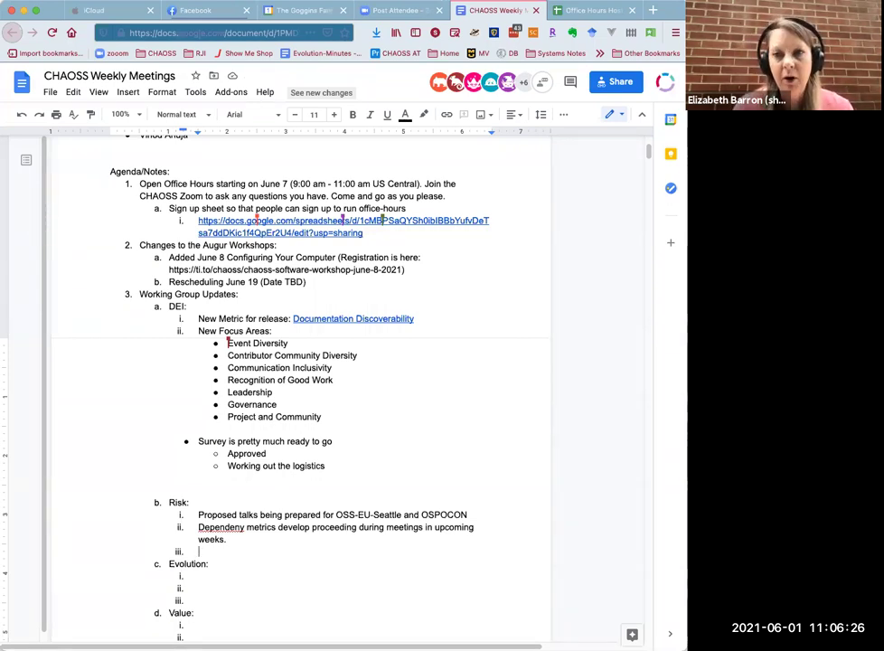
- Correct 'Dependeny' to 'Dependency' and add 'Next Meeting at 2pm CDT (7pm UTC?) June 10th.'
{"action": "right_click", "coordinate": [226, 527]}
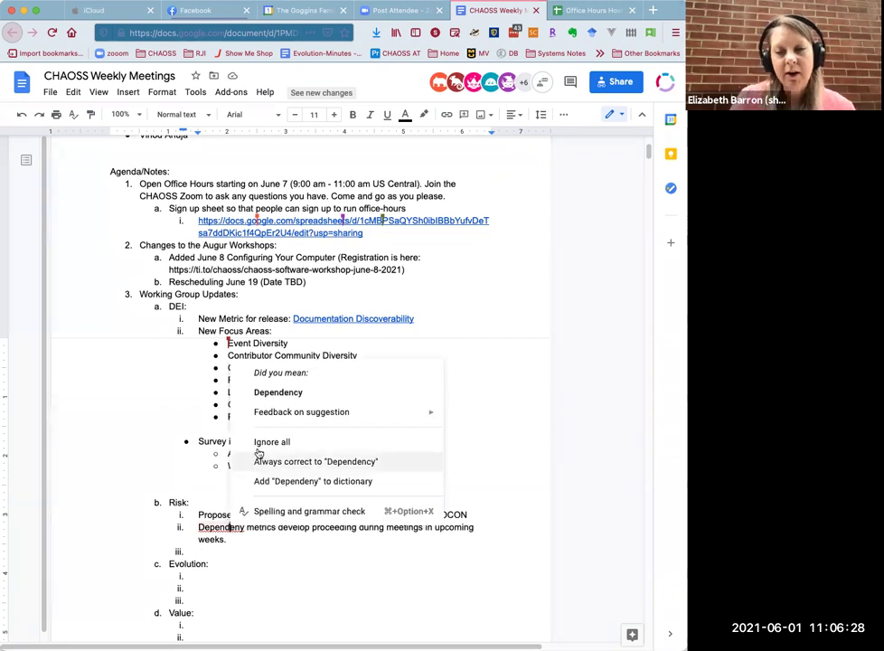
{"action": "left_click", "coordinate": [278, 392]}
{"action": "left_click", "coordinate": [224, 551]}
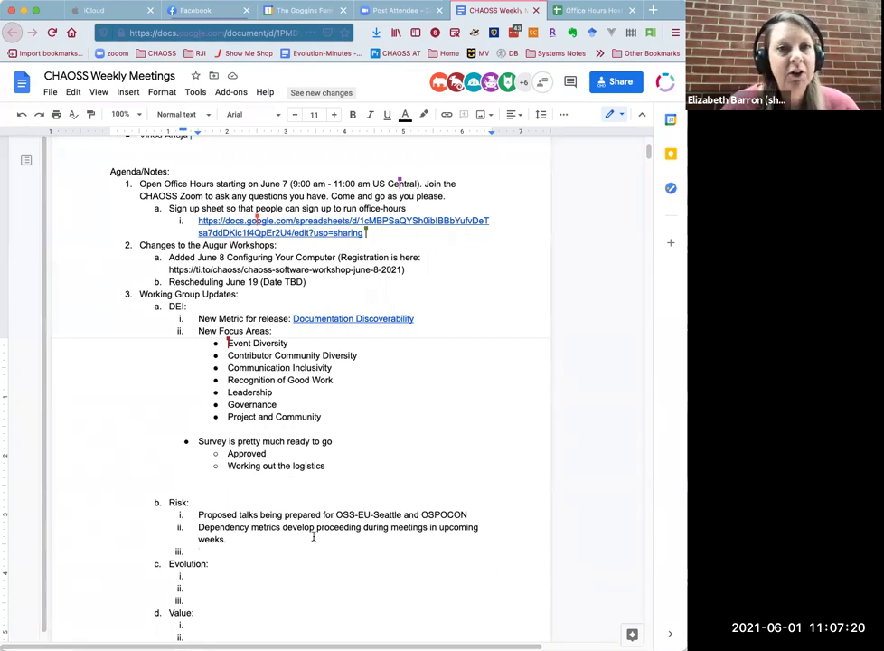
{"action": "type", "text": "Next Meet"}
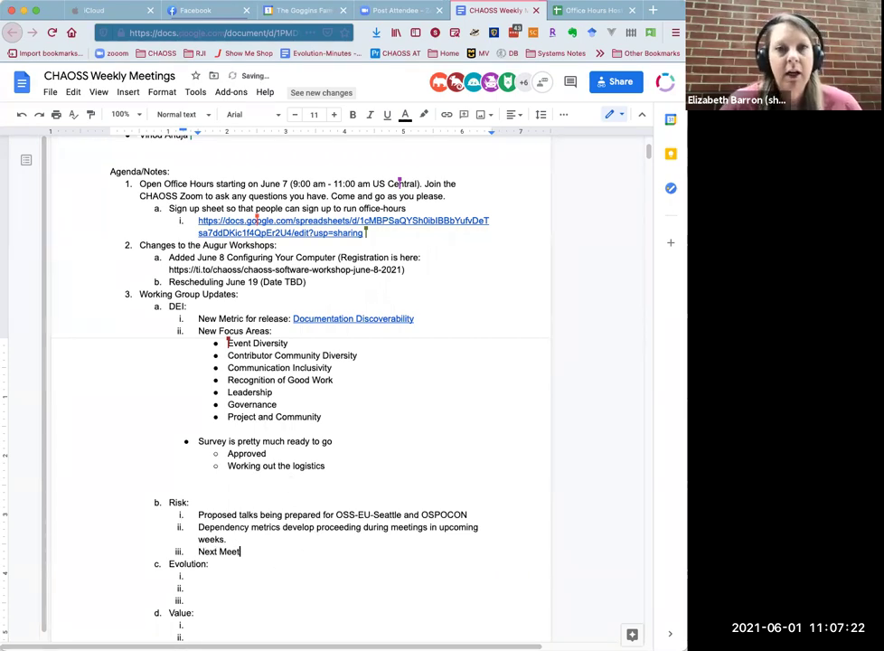
{"action": "type", "text": "ing at 2pm CDT ("}
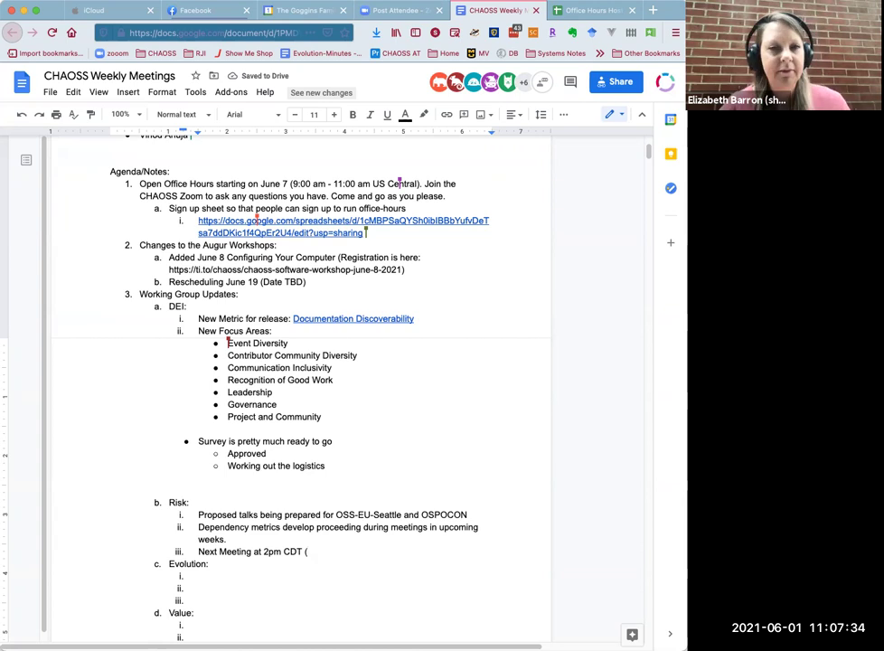
{"action": "type", "text": "5"}
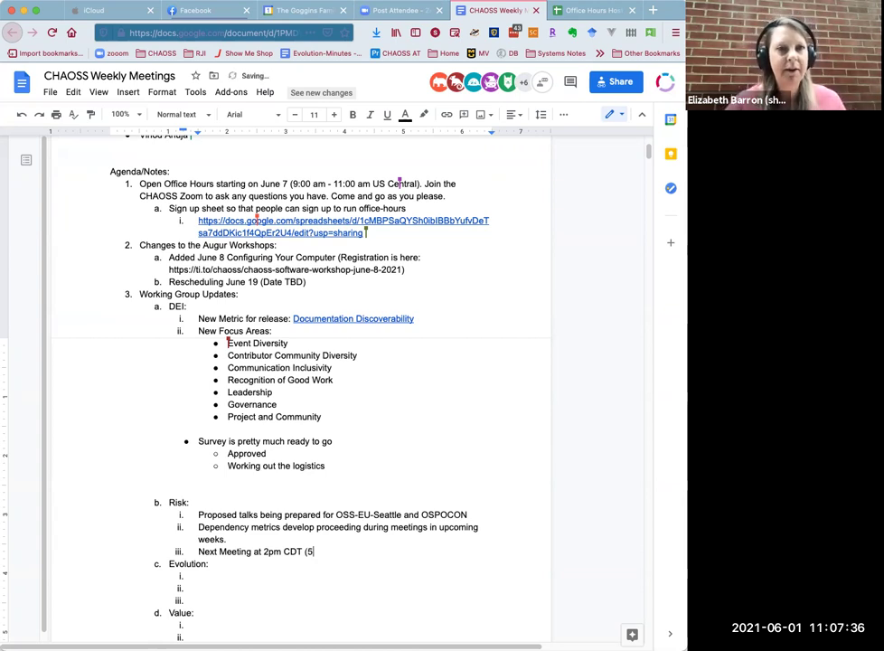
{"action": "key", "text": "BackSpace"}
{"action": "type", "text": "7pm U"}
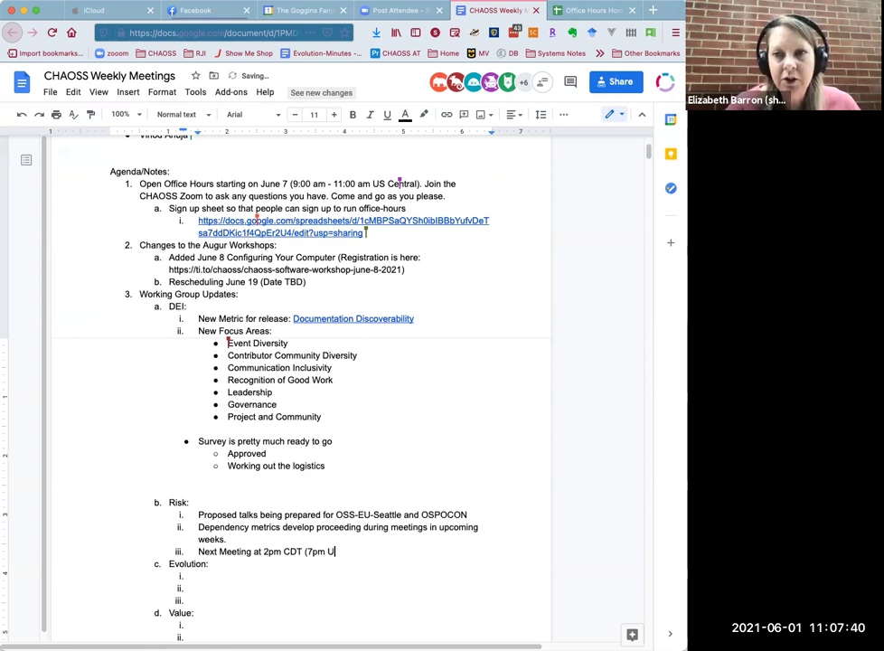
{"action": "type", "text": "TC"}
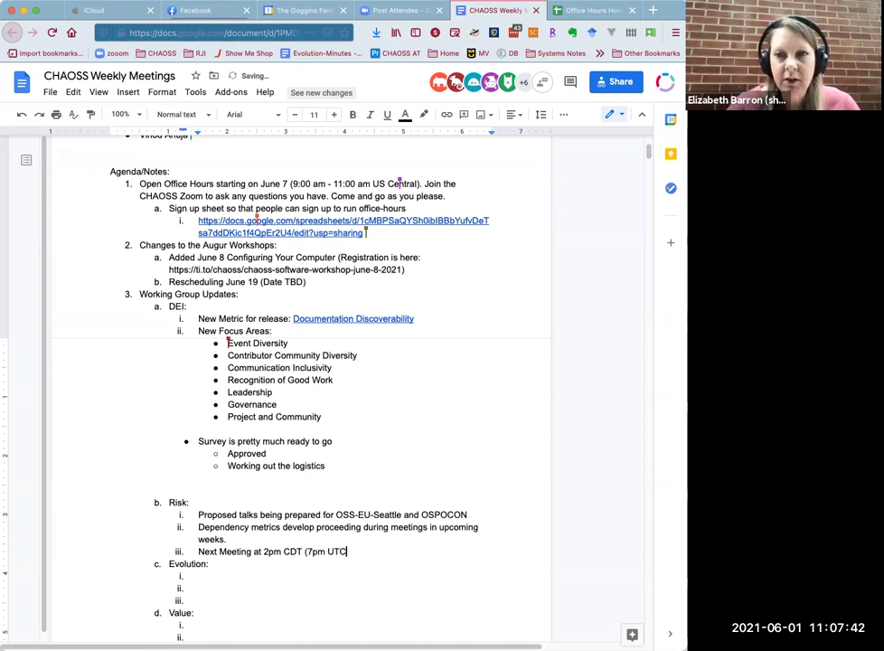
{"action": "type", "text": "?)"}
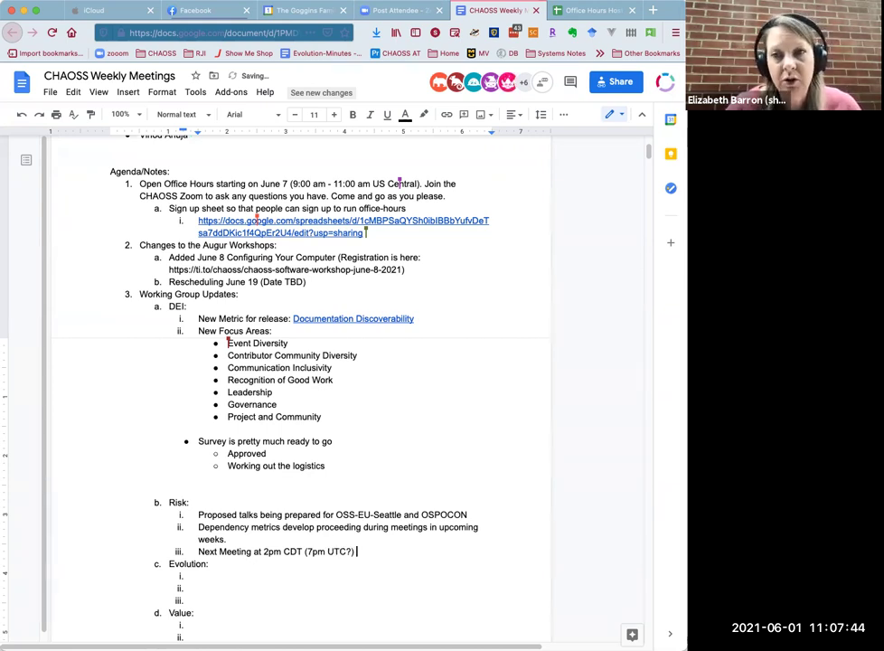
{"action": "type", "text": " June 10th."}
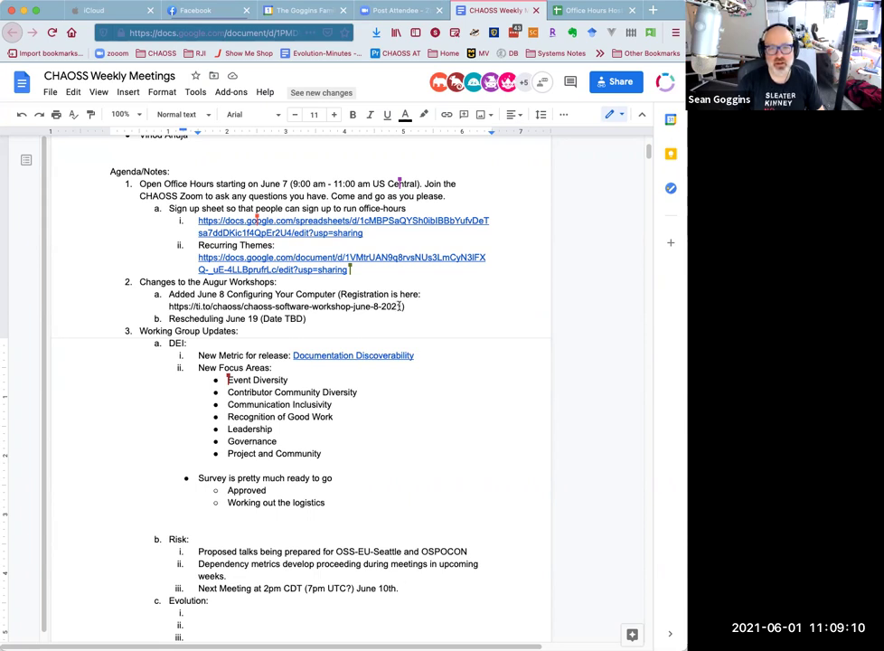
- Copy the ti.to workshop registration URL and retype its last character so it becomes a link
{"action": "left_click_drag", "start_coordinate": [403, 306], "coordinate": [169, 308]}
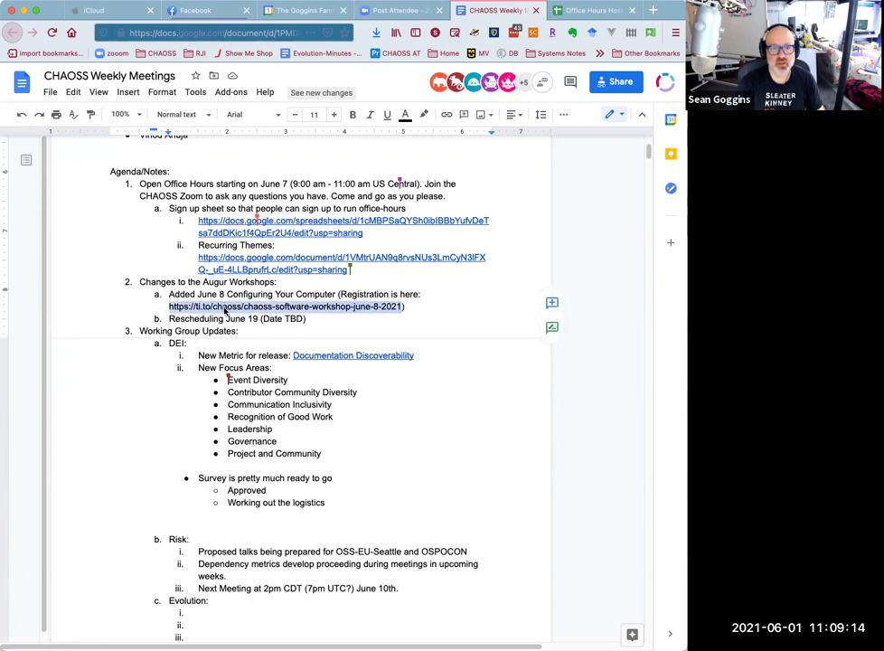
{"action": "right_click", "coordinate": [224, 307]}
{"action": "left_click", "coordinate": [266, 293]}
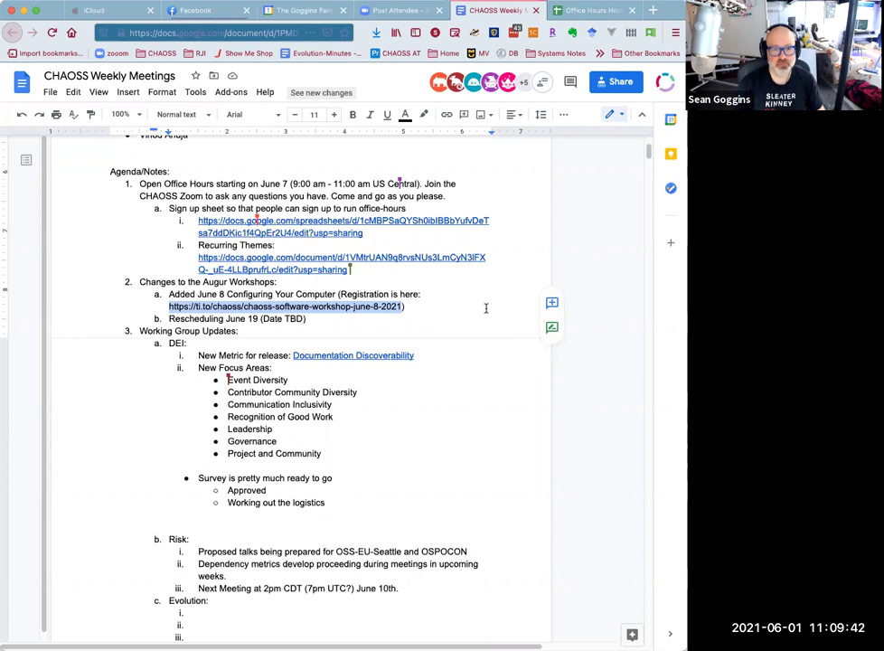
{"action": "left_click", "coordinate": [406, 306]}
{"action": "key", "text": "BackSpace"}
{"action": "key", "text": "ctrl+z"}
{"action": "key", "text": "BackSpace"}
{"action": "type", "text": "1"}
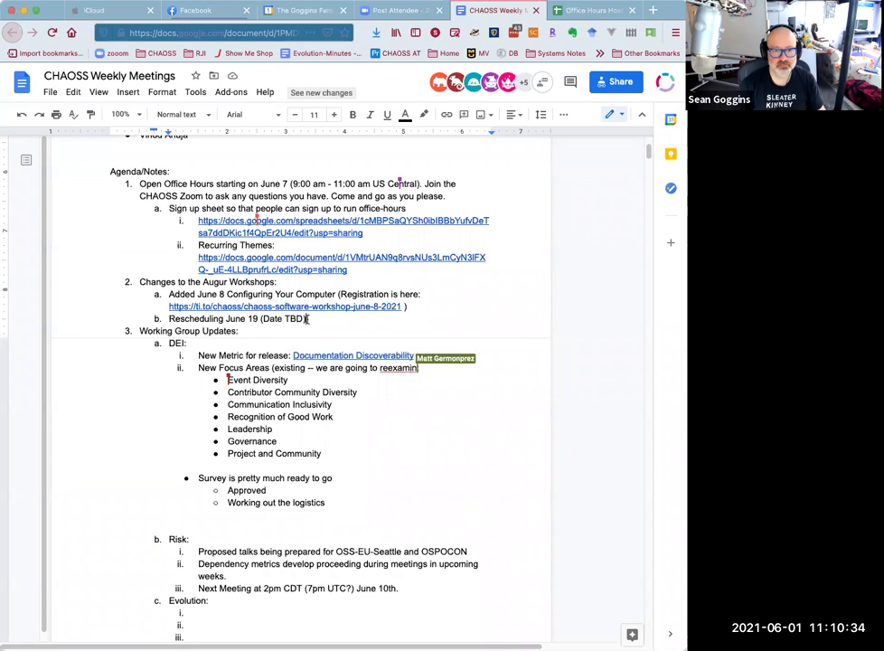
- Replace 'TBD' with ': June 10th' in the workshop Rescheduling line
{"action": "left_click", "coordinate": [310, 319]}
{"action": "key", "text": "BackSpace"}
{"action": "key", "text": "BackSpace"}
{"action": "key", "text": "BackSpace"}
{"action": "key", "text": "BackSpace"}
{"action": "key", "text": "BackSpace"}
{"action": "key", "text": "BackSpace"}
{"action": "type", "text": "e: June 10th"}
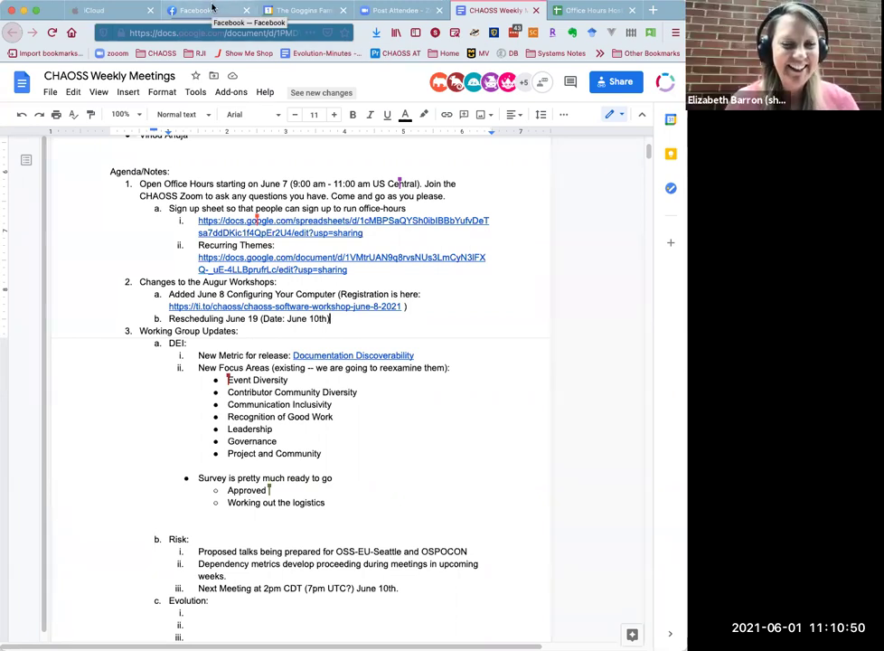
- Close the Facebook and iCloud browser tabs, keeping the meeting notes open
{"action": "left_click", "coordinate": [206, 10]}
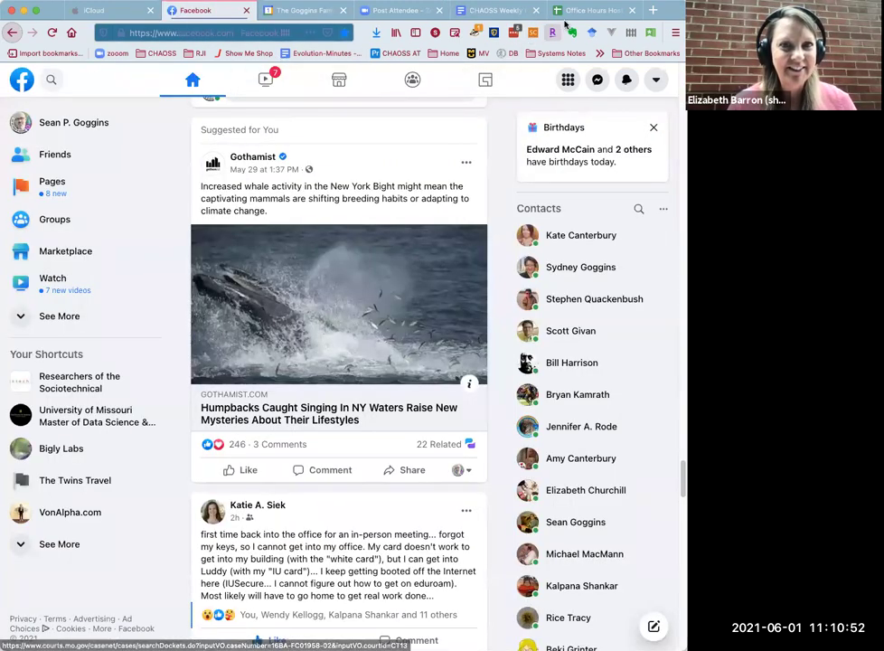
{"action": "left_click", "coordinate": [593, 10]}
{"action": "left_click", "coordinate": [495, 10]}
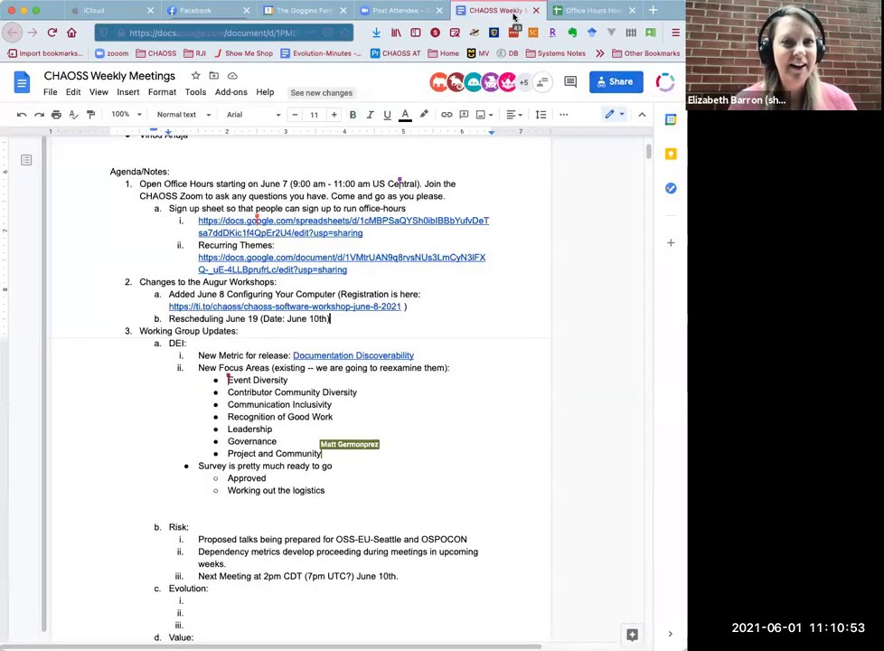
{"action": "left_click", "coordinate": [426, 443]}
{"action": "left_click", "coordinate": [367, 465]}
{"action": "left_click", "coordinate": [245, 10]}
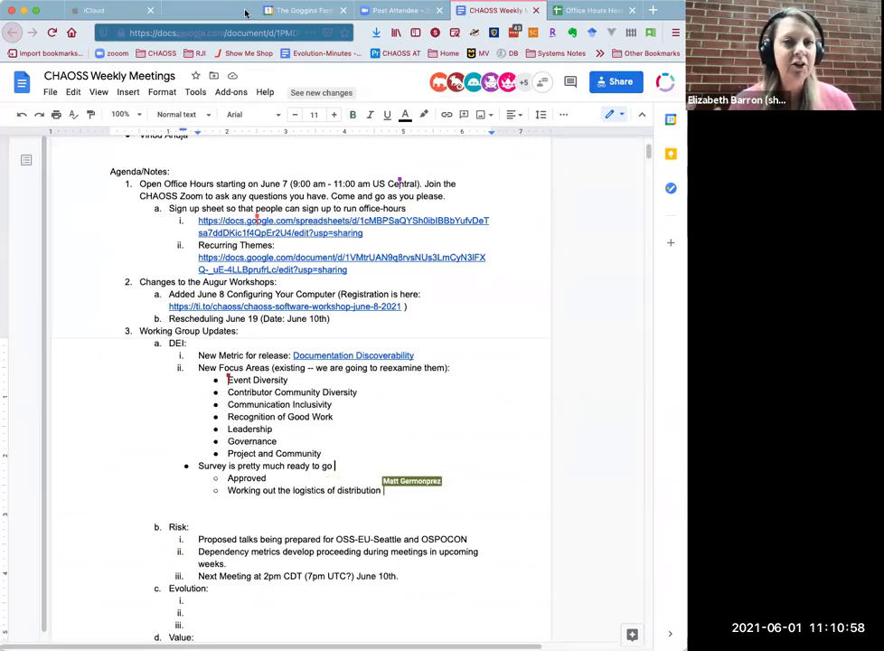
{"action": "left_click", "coordinate": [152, 10]}
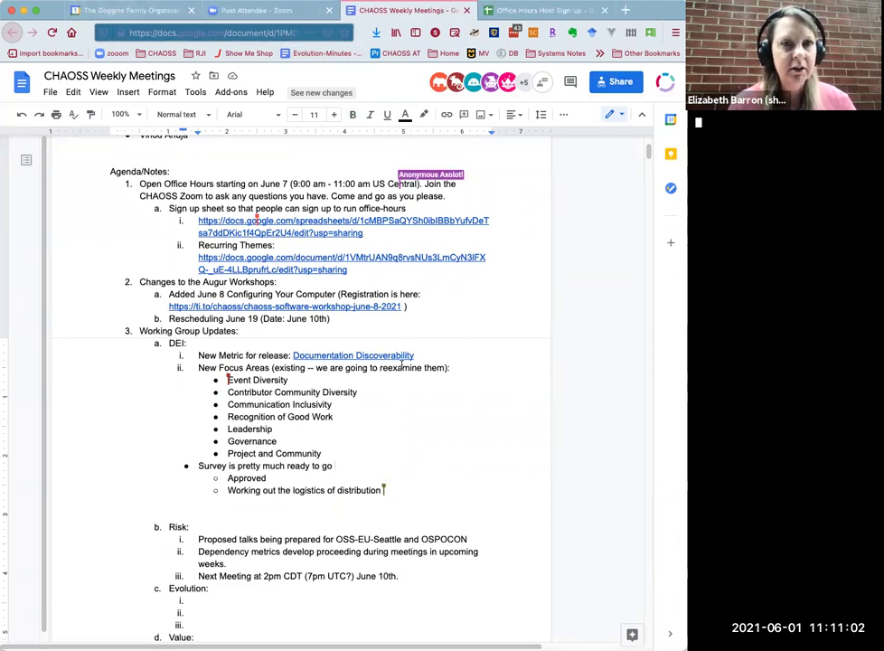
{"action": "scroll", "coordinate": [401, 374], "scroll_direction": "down", "scroll_amount": 3}
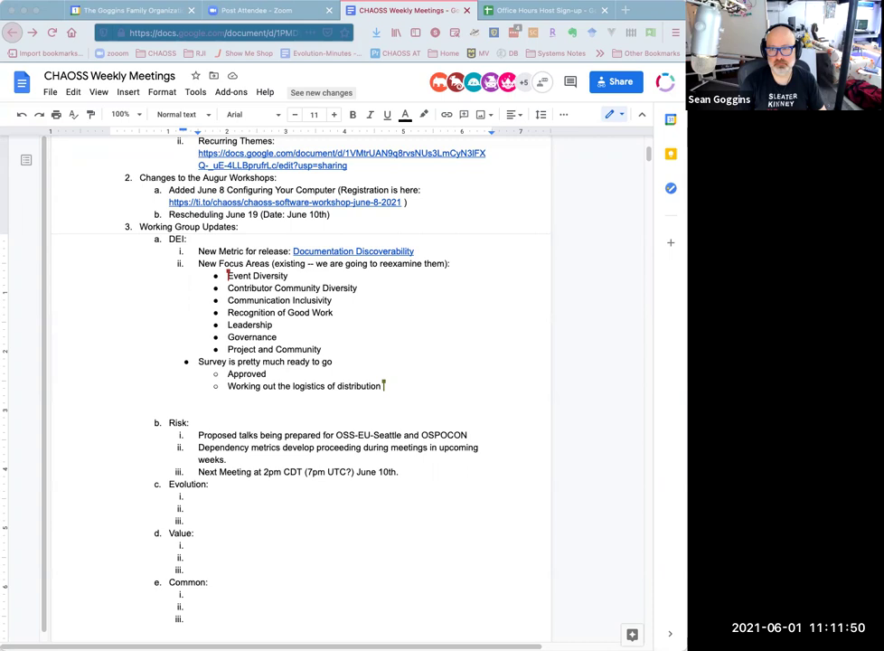
- Place the insertion point after 'ready to go' to start new agenda item 3
{"action": "left_click", "coordinate": [568, 219]}
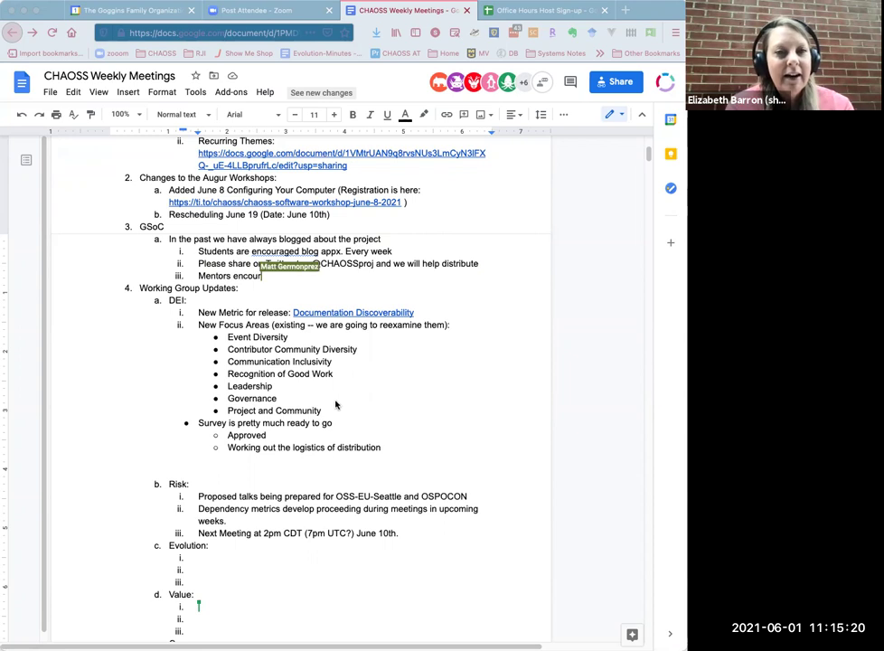
- Insert 'to' so the GSoC Students line reads 'encouraged to blog appx. Every week'
{"action": "left_click", "coordinate": [428, 535]}
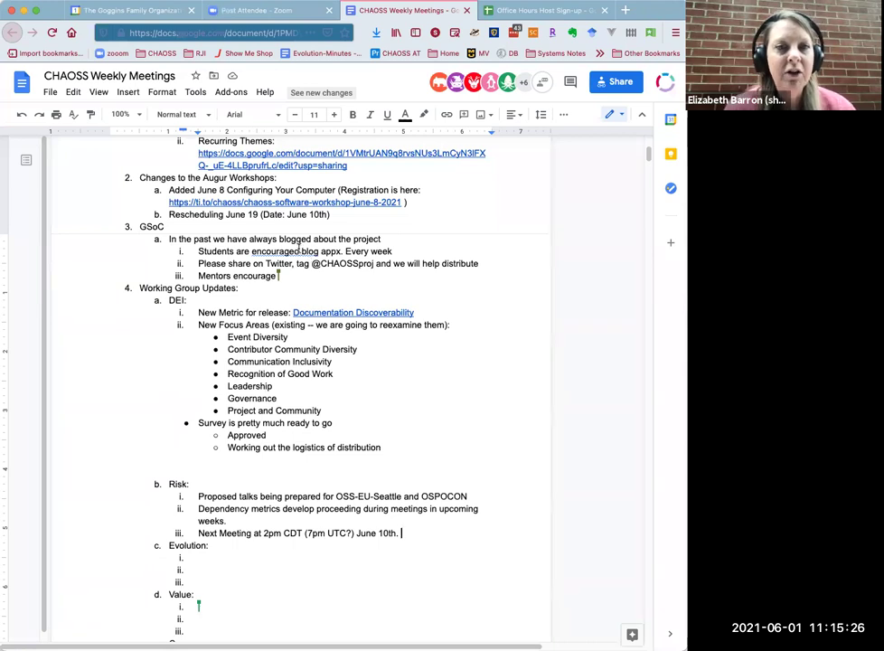
{"action": "left_click", "coordinate": [304, 251]}
{"action": "type", "text": "to tob"}
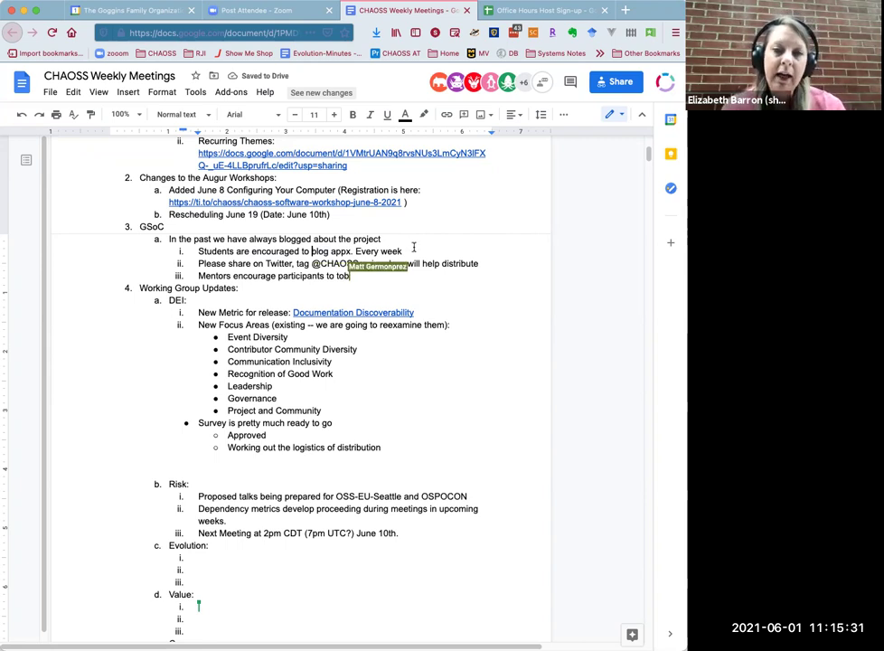
{"action": "left_click", "coordinate": [416, 251]}
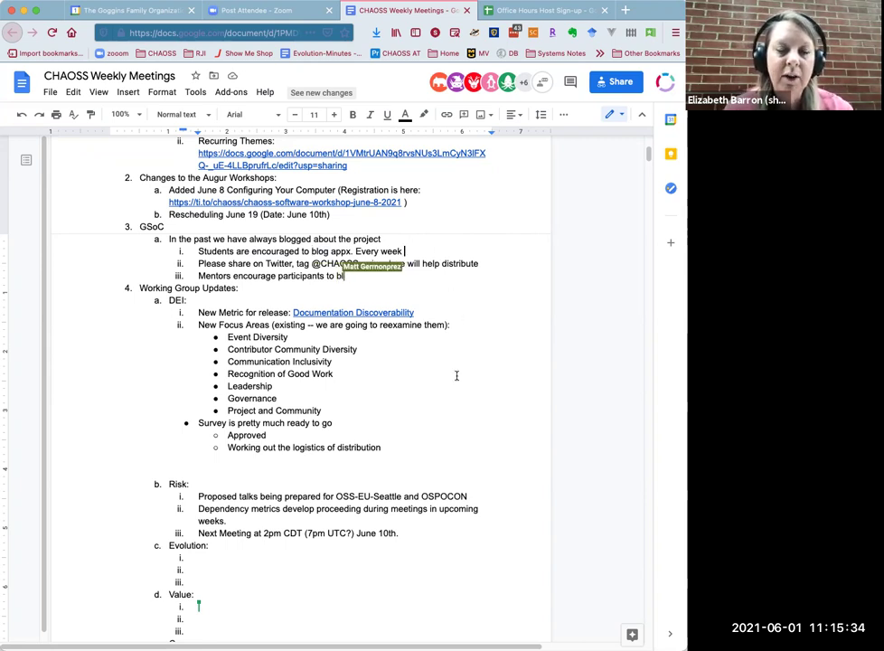
{"action": "left_click", "coordinate": [495, 348]}
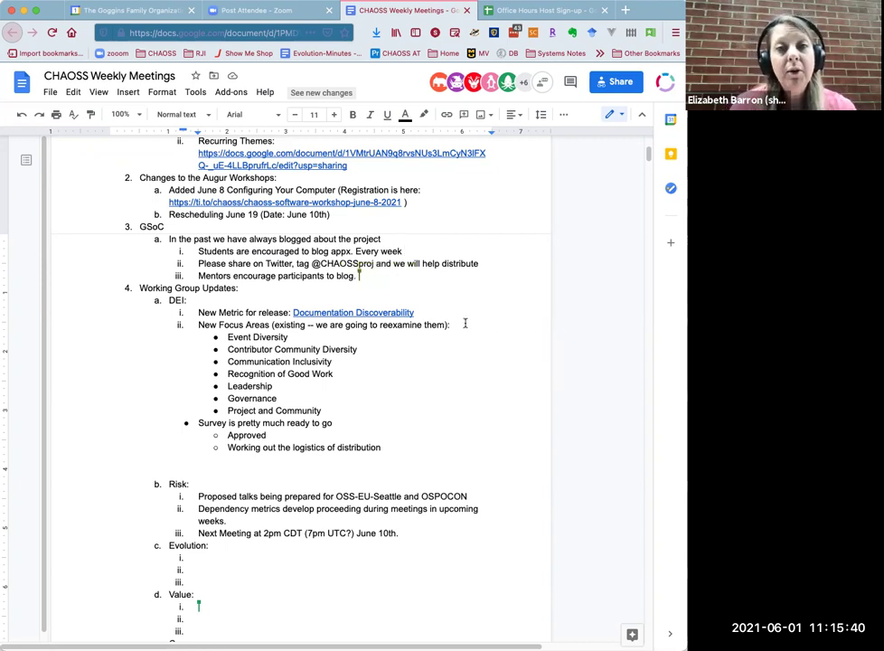
- In Evolution item i., describe the contributor-credit metric: contribution, credit request, and peer review
{"action": "scroll", "coordinate": [452, 367], "scroll_direction": "down", "scroll_amount": 3}
{"action": "scroll", "coordinate": [452, 367], "scroll_direction": "down", "scroll_amount": 2}
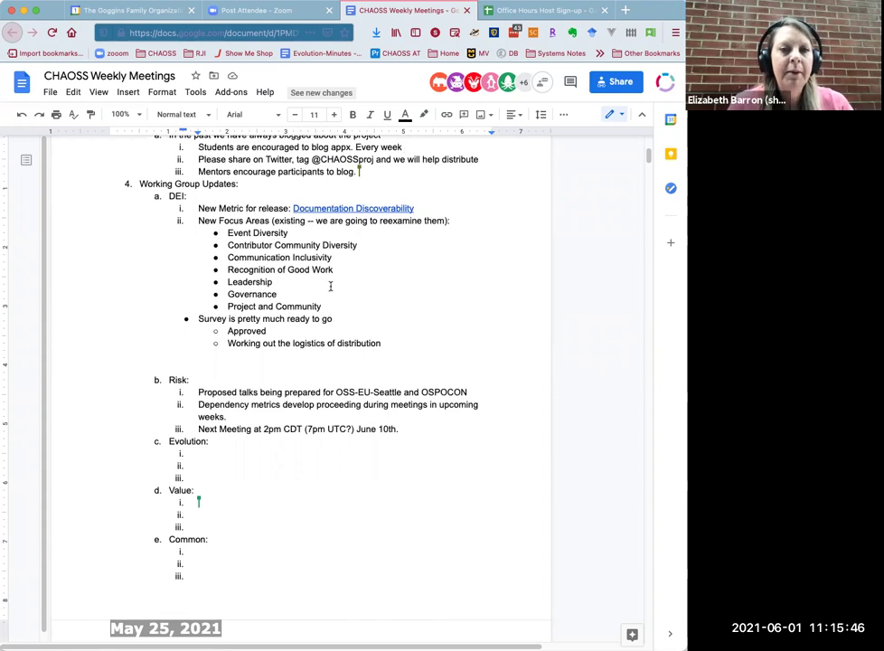
{"action": "left_click", "coordinate": [201, 453]}
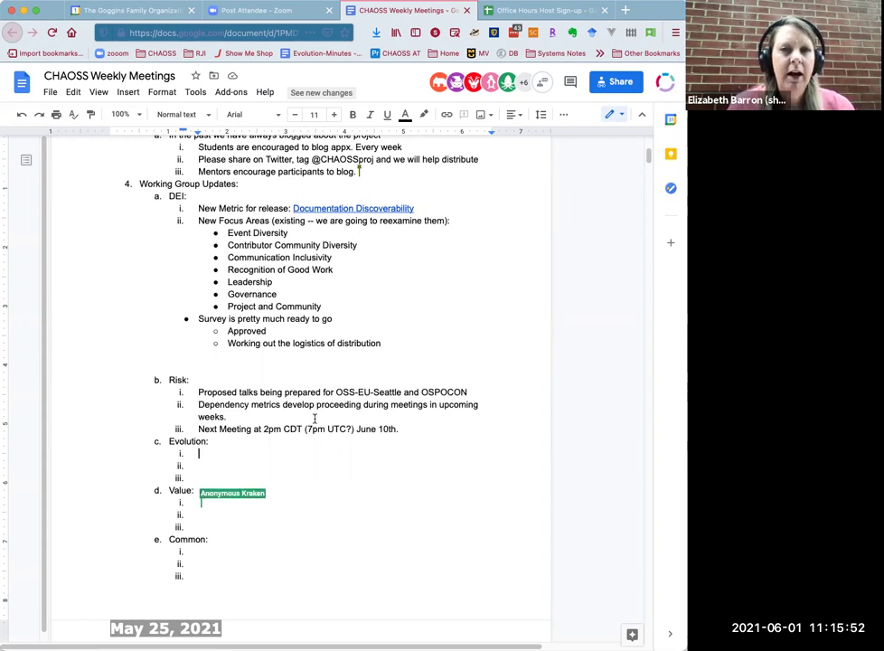
{"action": "type", "text": "Devel"}
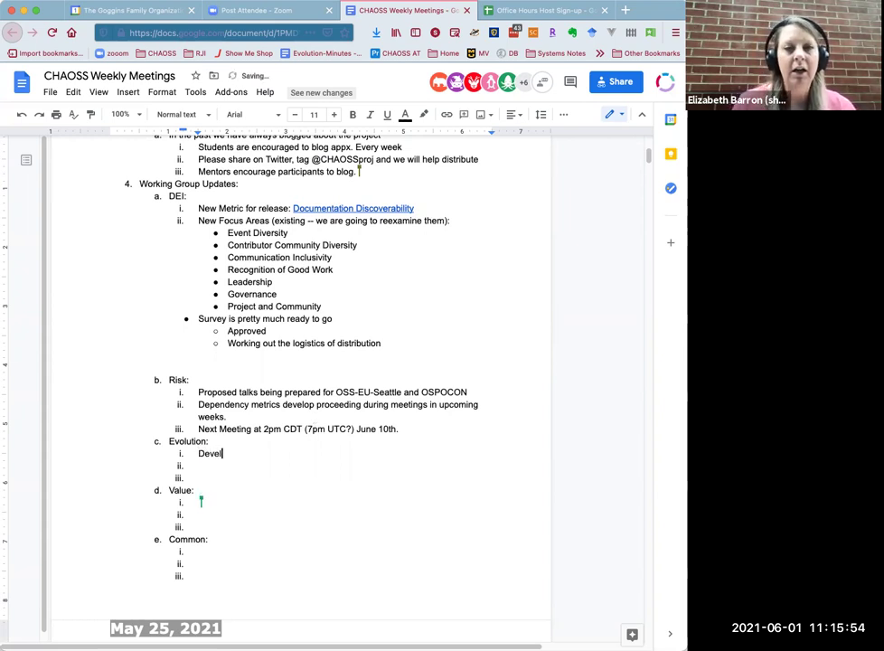
{"action": "type", "text": "oping a new metric based on"}
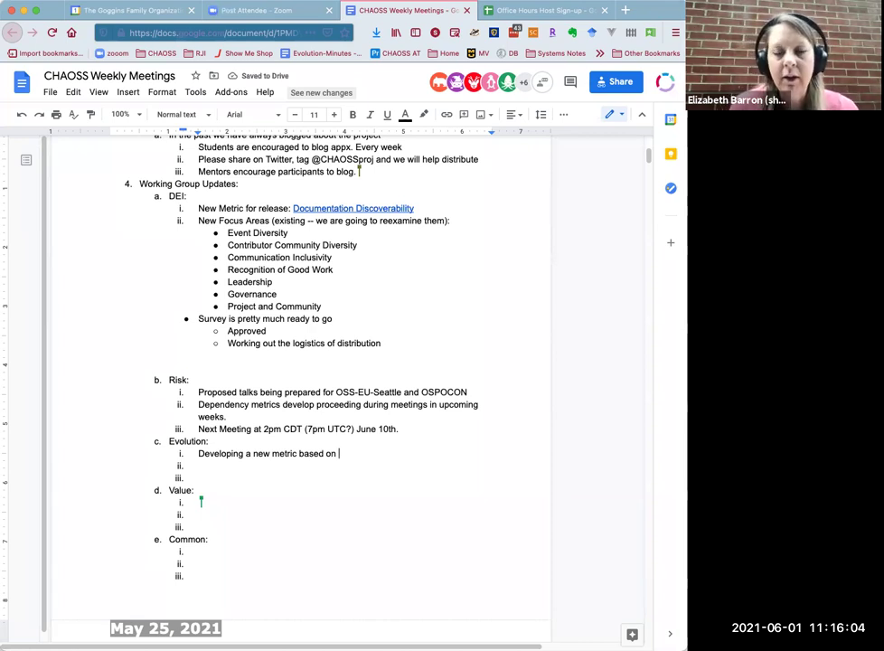
{"action": "type", "text": "hte"}
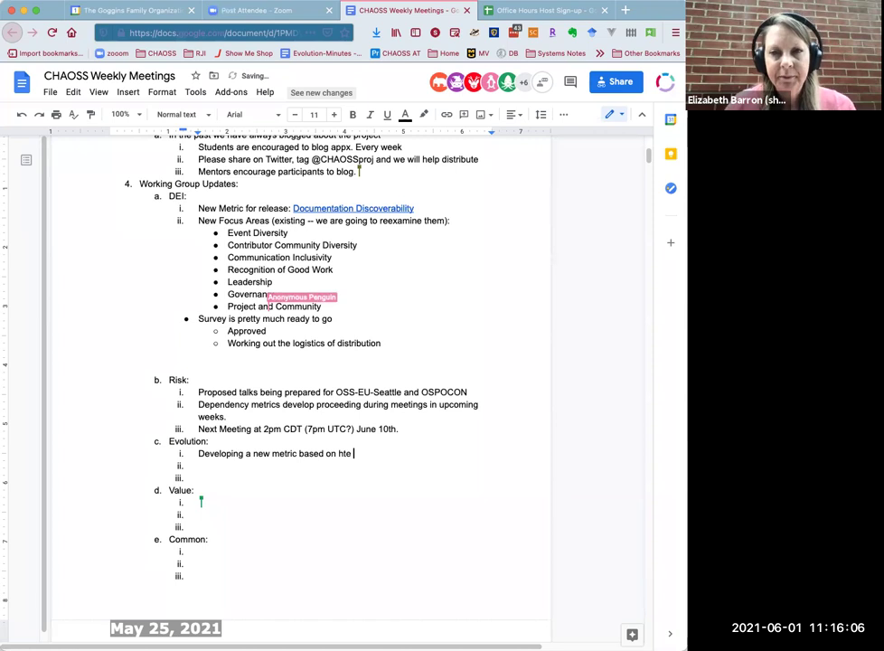
{"action": "key", "text": "BackSpace"}
{"action": "key", "text": "BackSpace"}
{"action": "key", "text": "BackSpace"}
{"action": "key", "text": "BackSpace"}
{"action": "type", "text": "the concept of how contributor"}
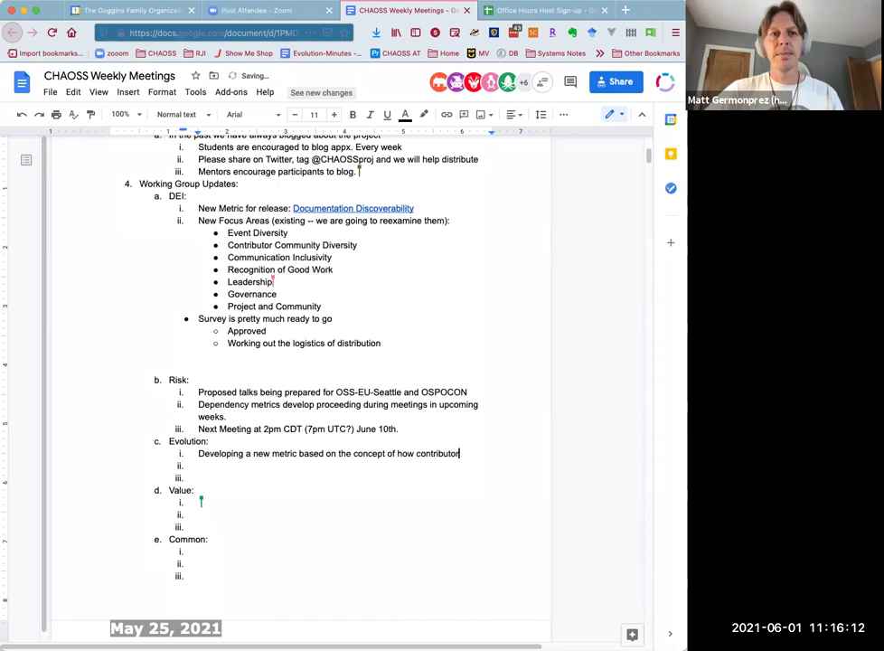
{"action": "type", "text": " credit is granted on a project."}
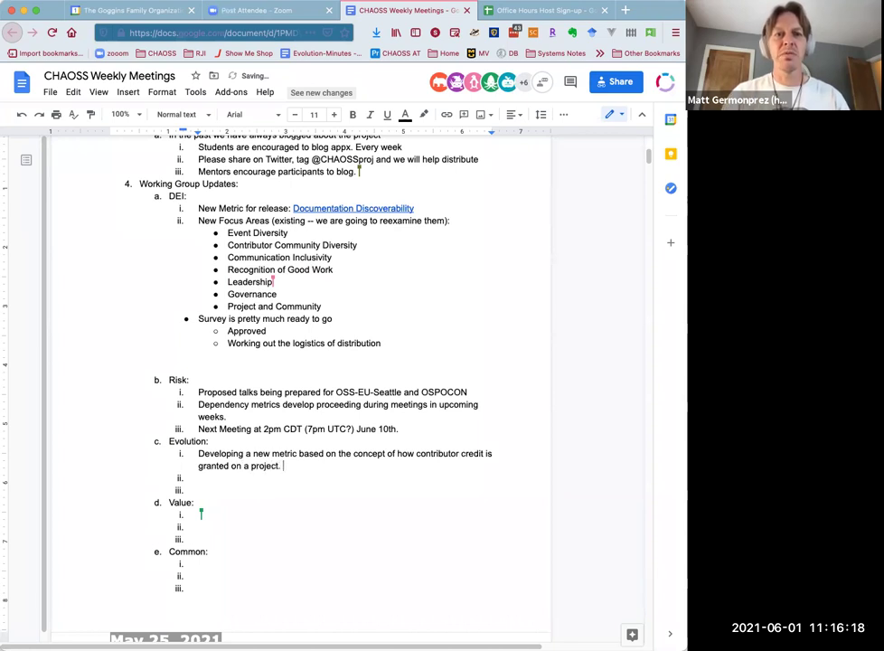
{"action": "type", "text": " Credit"}
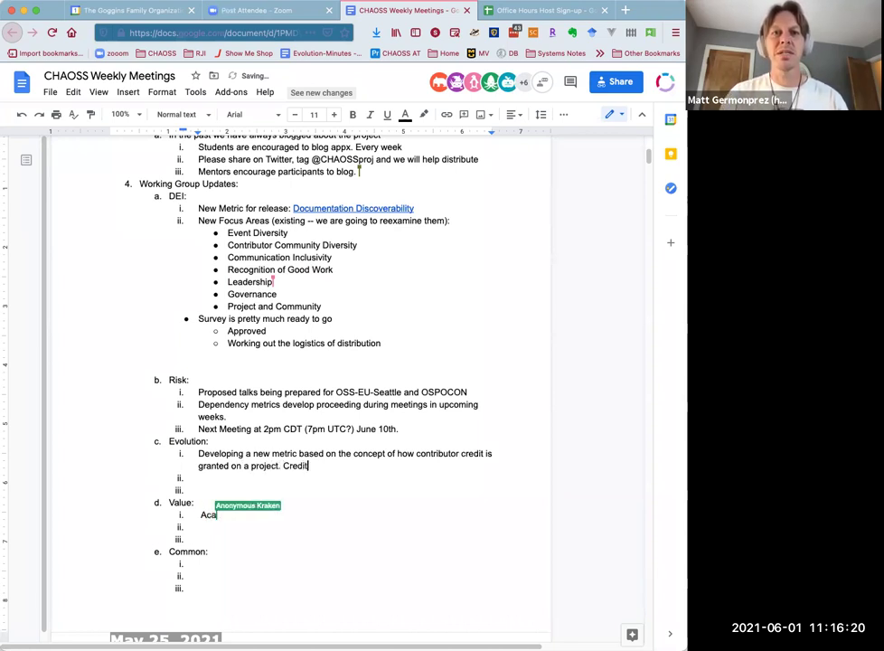
{"action": "type", "text": " involves a"}
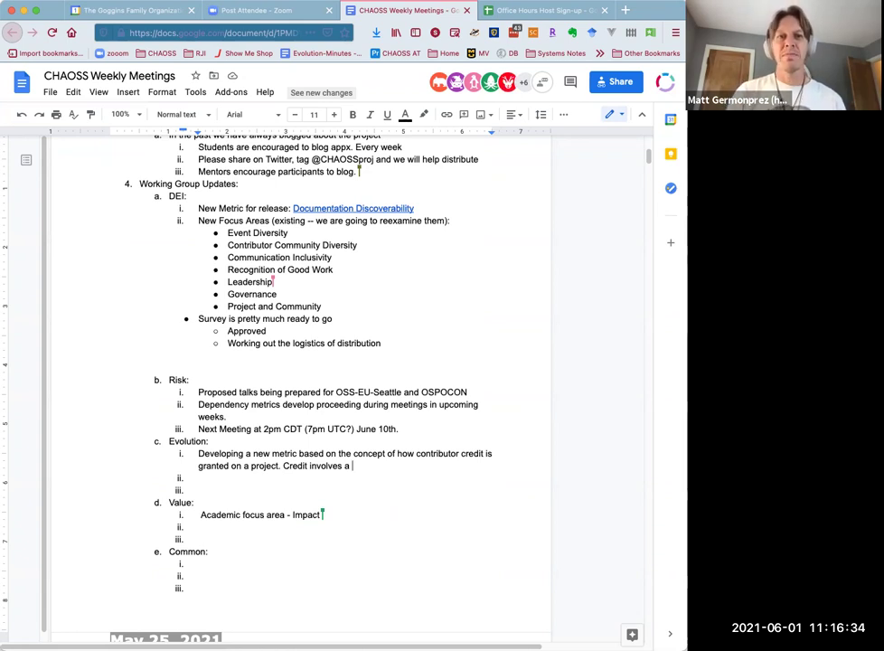
{"action": "type", "text": "t involves a contribution, "}
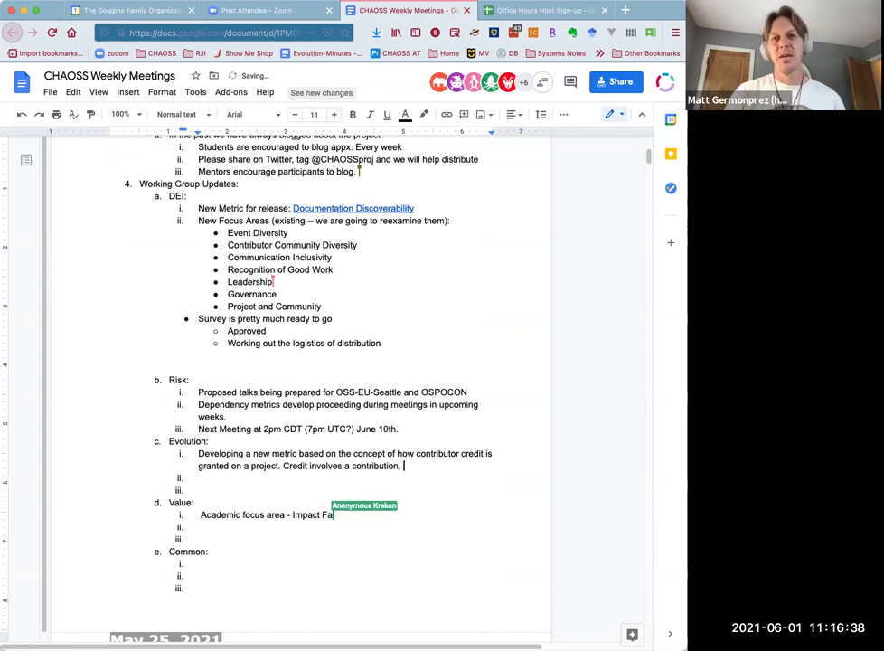
{"action": "type", "text": "the request for credit "}
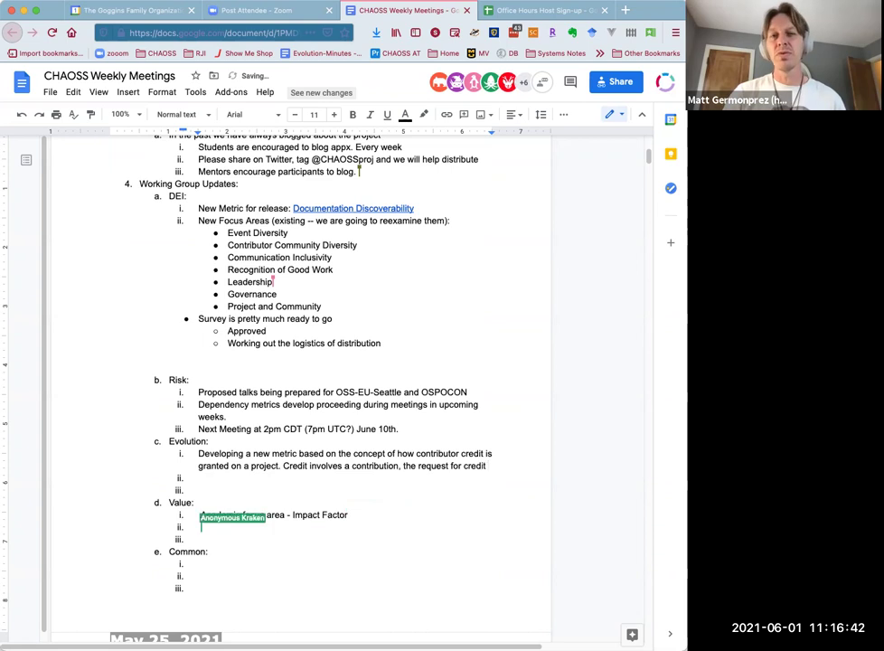
{"action": "type", "text": "(i.e."}
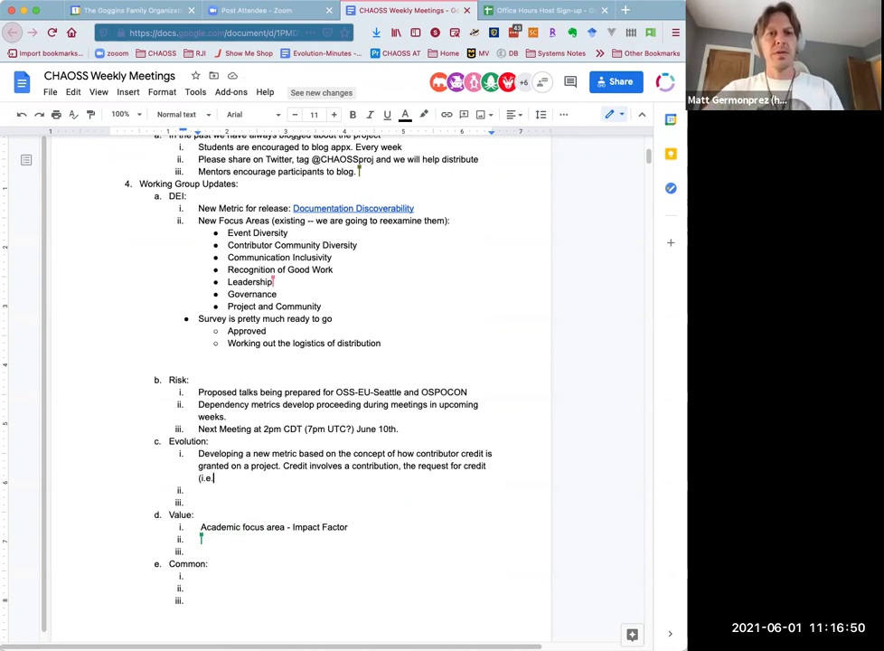
{"action": "type", "text": "noting it "}
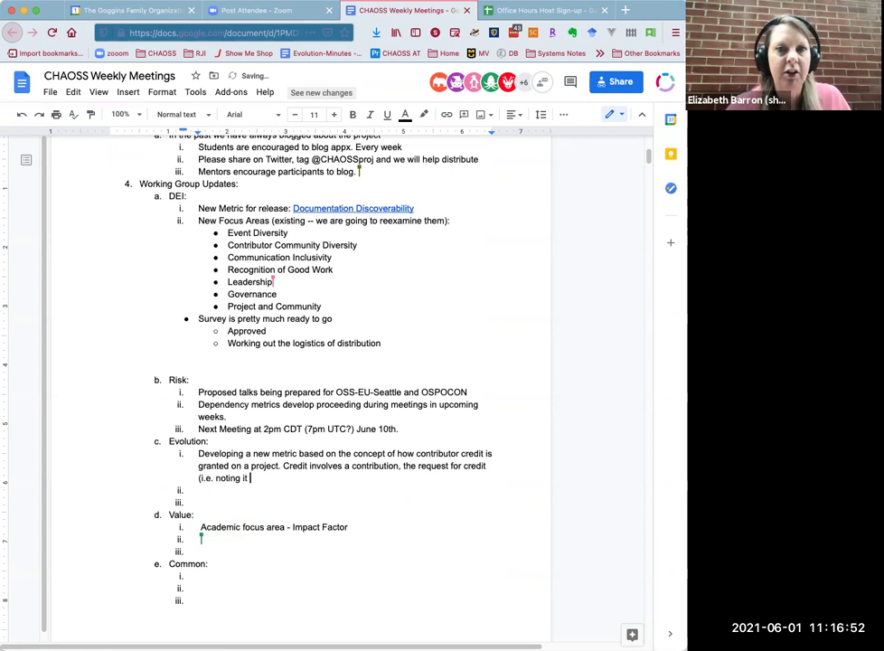
{"action": "type", "text": "in a logging sys"}
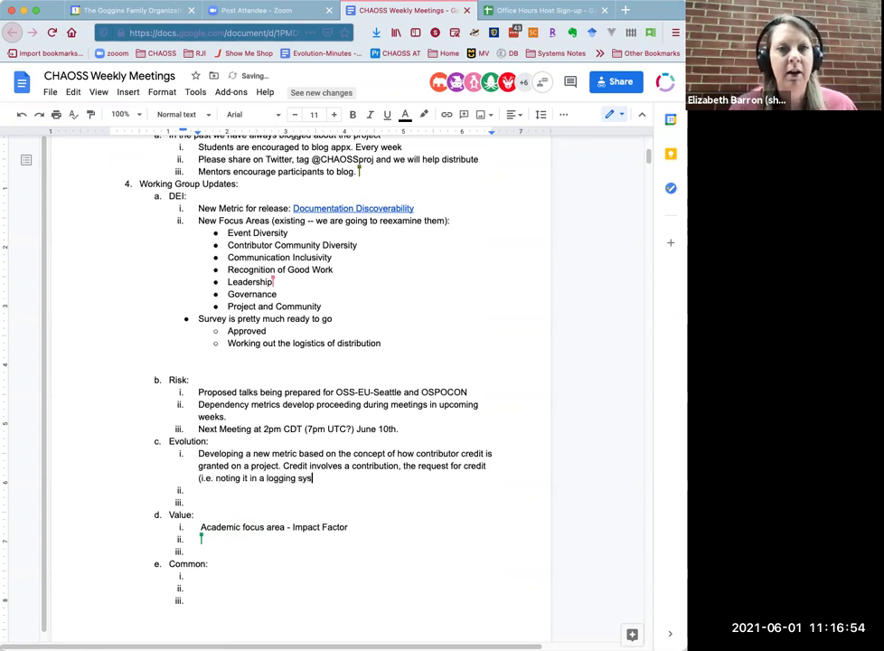
{"action": "type", "text": "tem)"}
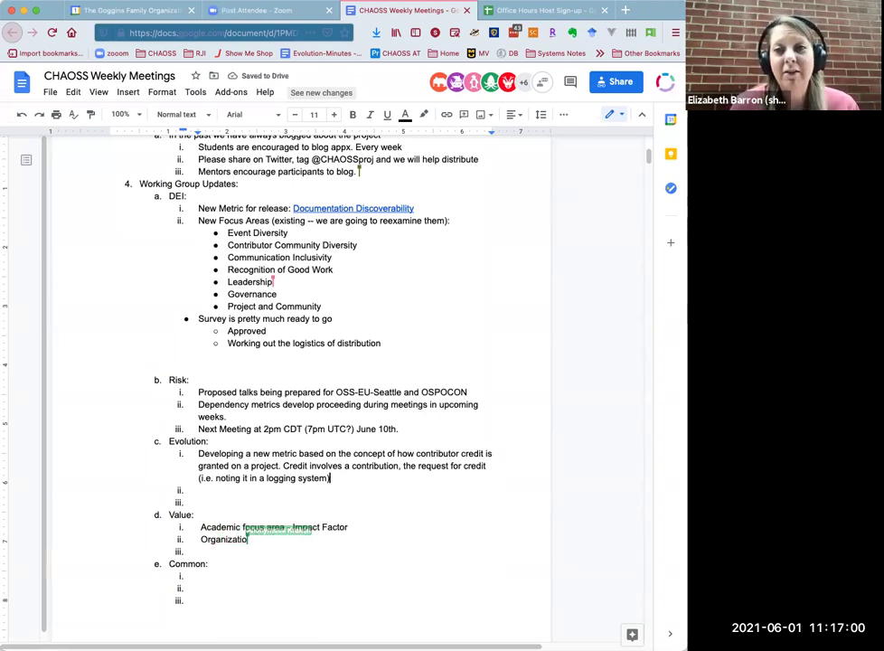
{"action": "type", "text": ", and the peer review (granting"}
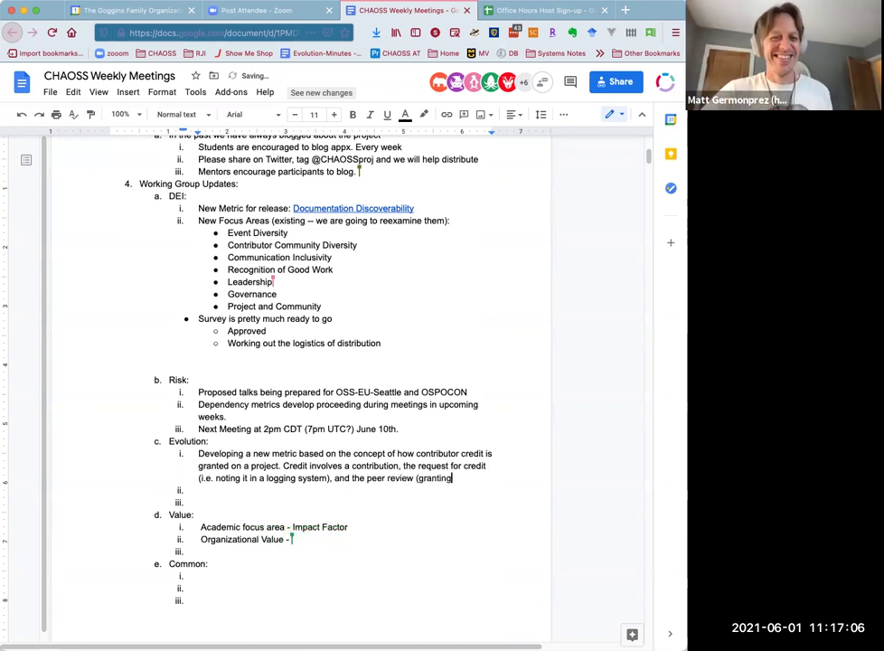
{"action": "type", "text": " of) the co"}
{"action": "key", "text": "BackSpace"}
{"action": "key", "text": "BackSpace"}
- End the prior note with 'credit.', add Evolution point 'Currently focused on next release', then begin 'Next meeting'
{"action": "type", "text": "credit."}
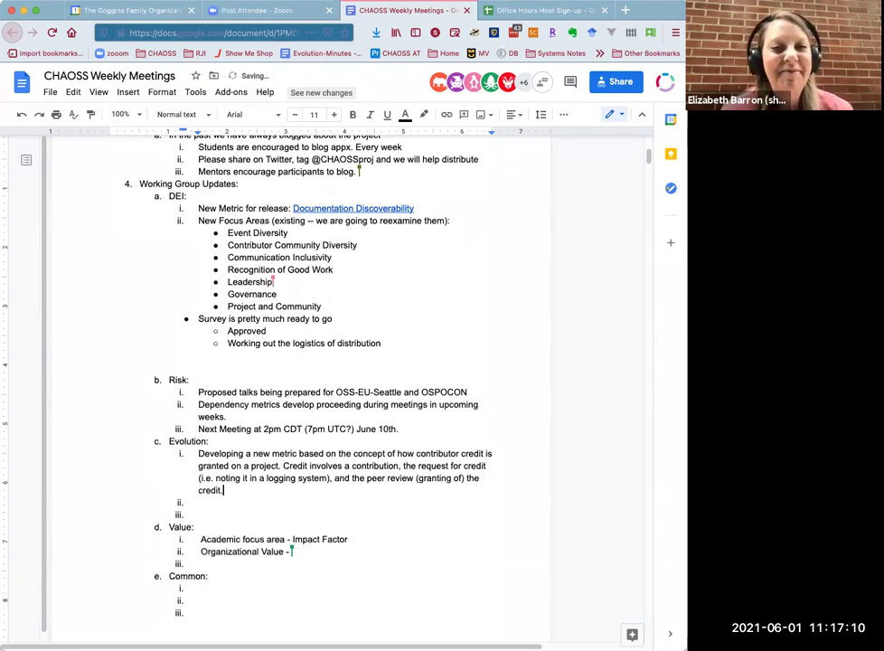
{"action": "left_click", "coordinate": [200, 502]}
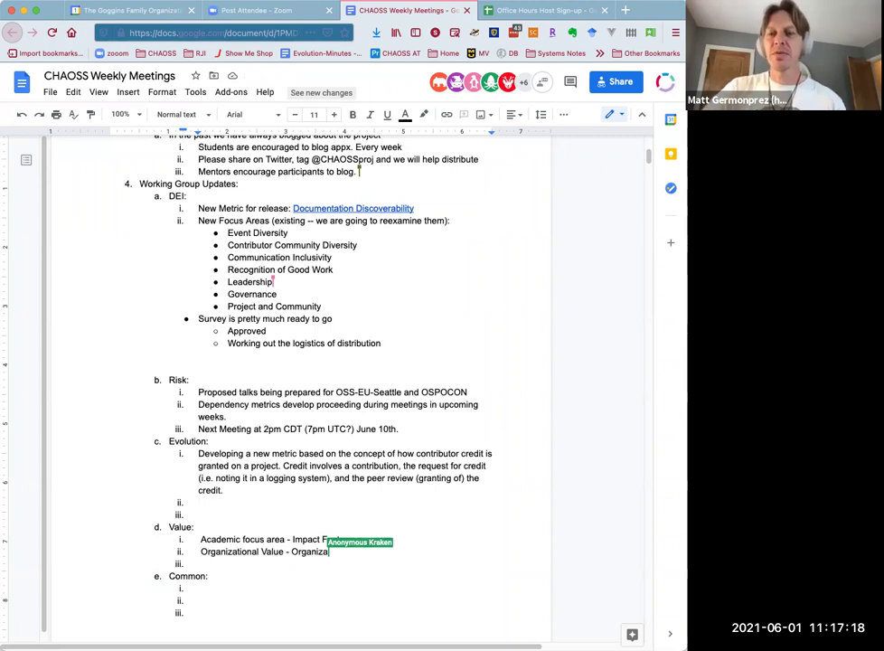
{"action": "type", "text": "Currently focused on next release"}
{"action": "left_click", "coordinate": [199, 515]}
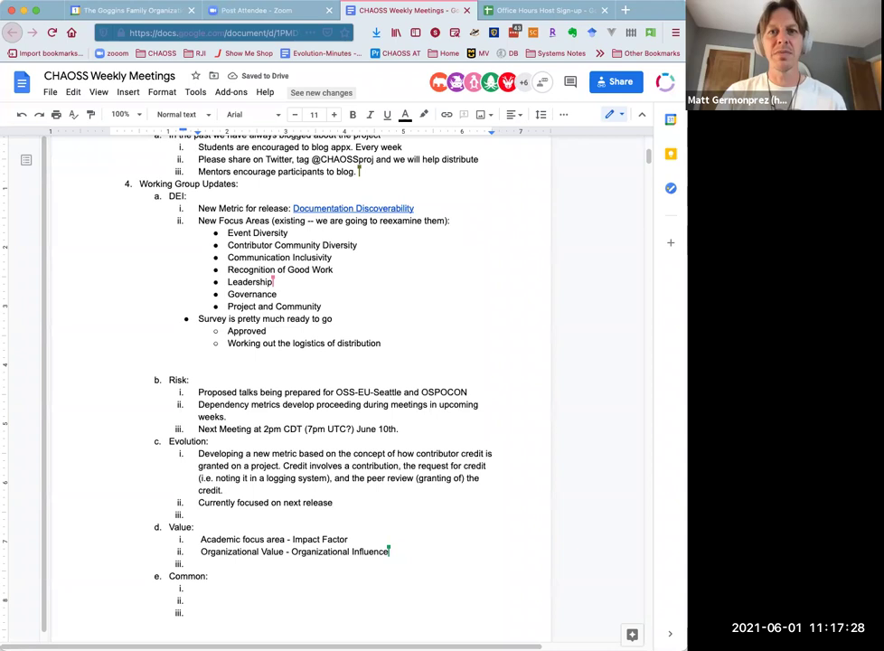
{"action": "type", "text": "Next meeting"}
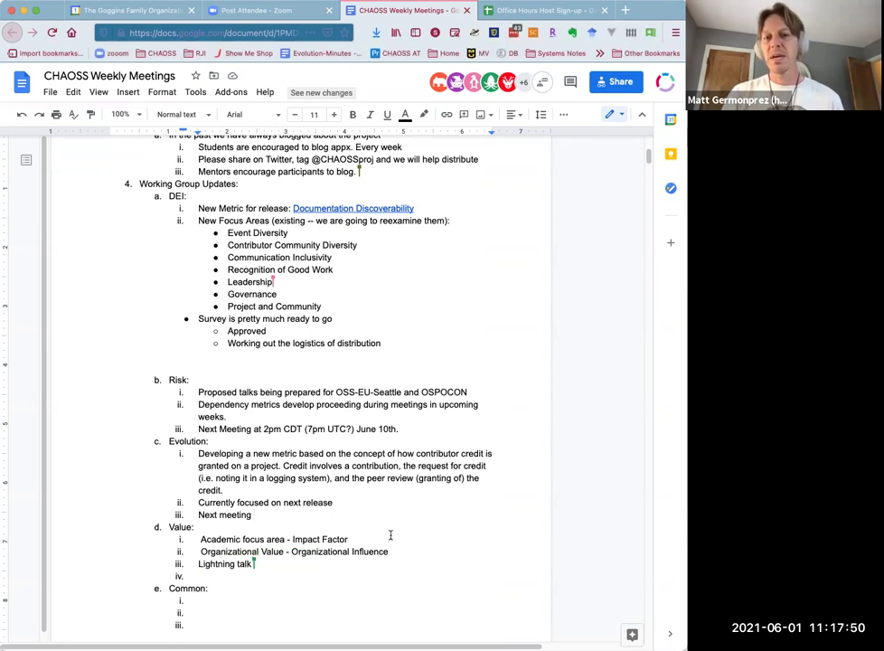
- Complete the Evolution next-meeting line with 'June 9th at 9am CDT (2pm UTC?)'
{"action": "type", "text": "June 9th at"}
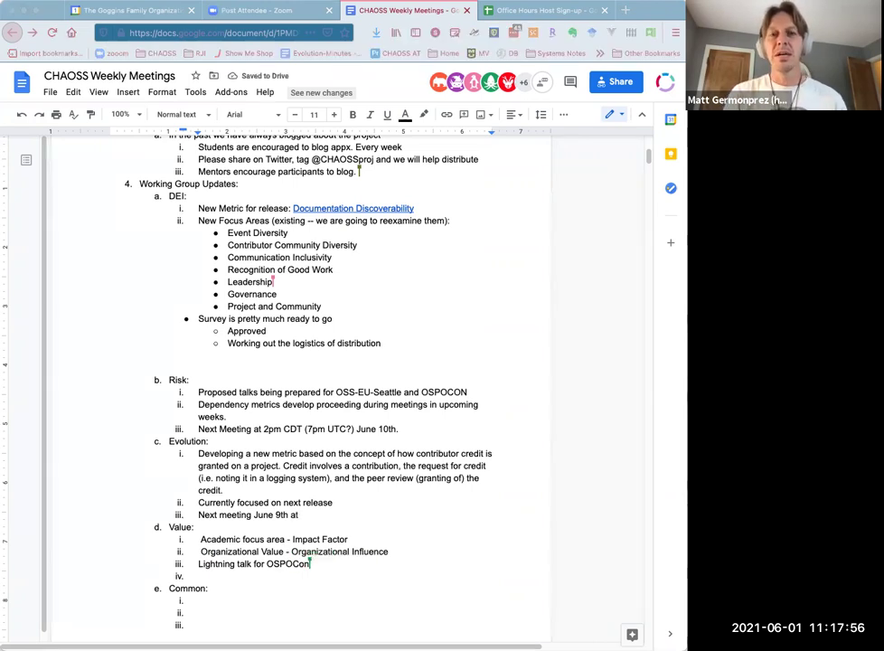
{"action": "type", "text": "9am "}
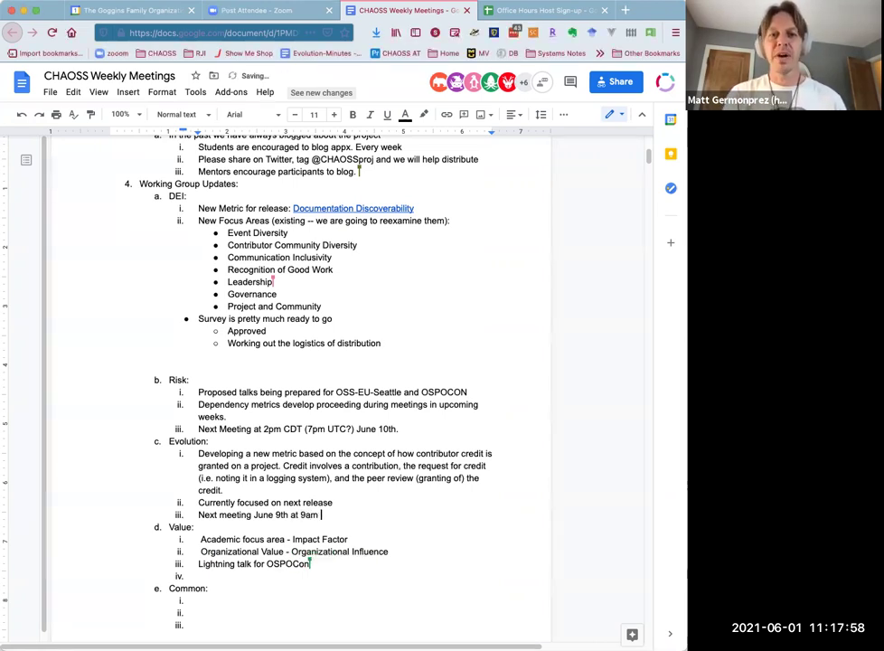
{"action": "type", "text": "CDT ("}
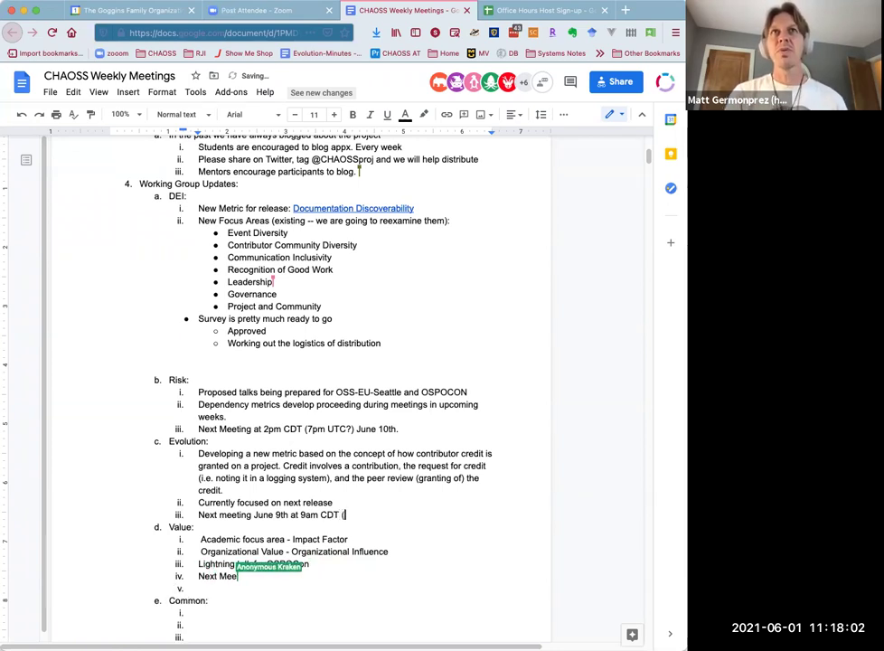
{"action": "type", "text": "2pm "}
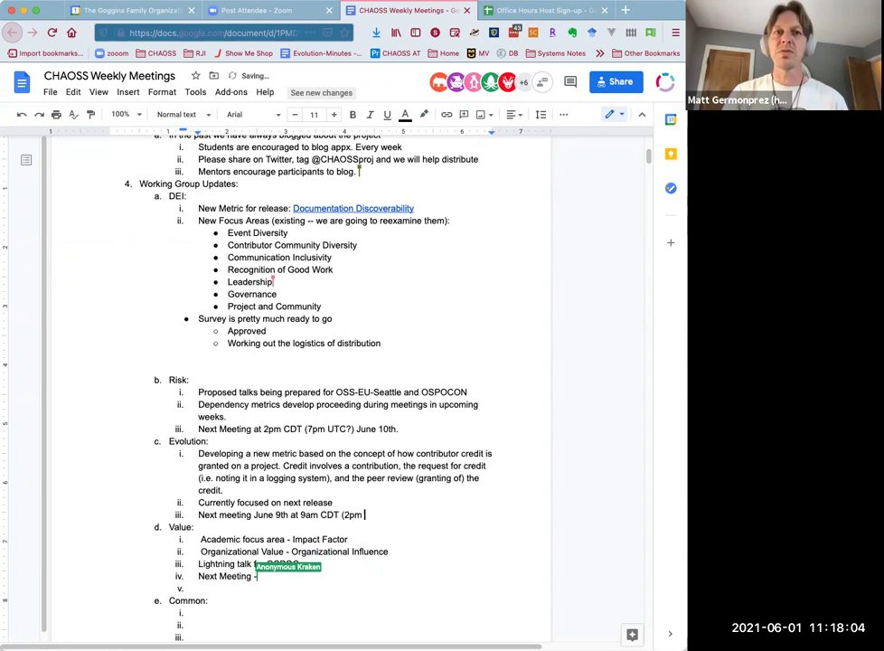
{"action": "type", "text": "UTC?)."}
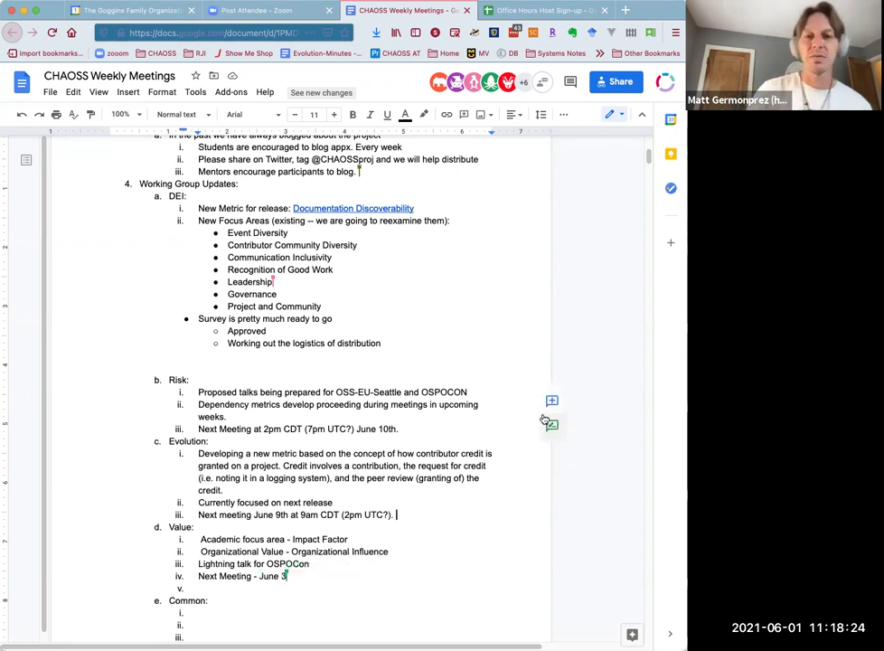
{"action": "left_click", "coordinate": [426, 429]}
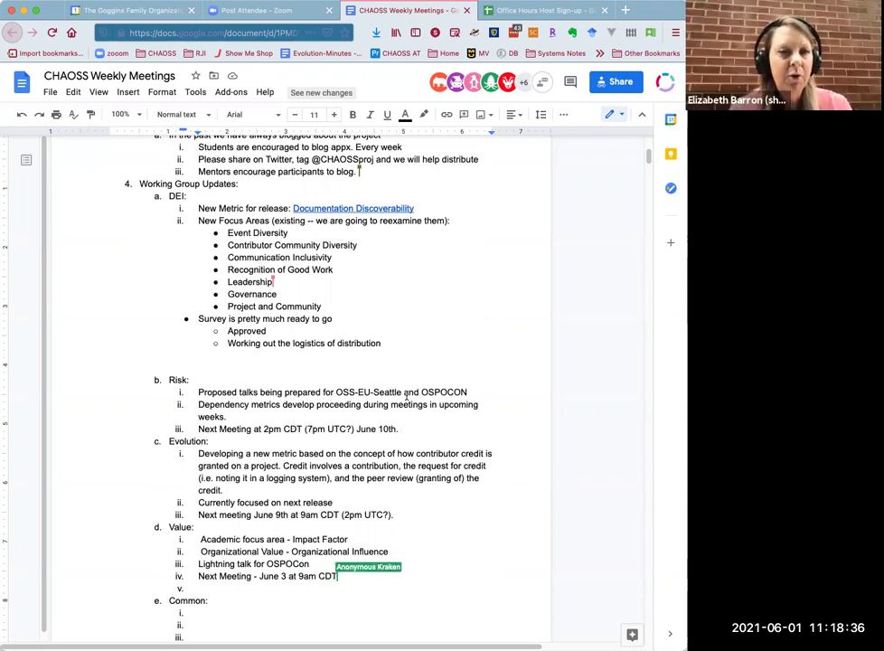
- Remove the empty line below 'Working out the logistics of distribution' and change 'develop' to 'development' in Risk
{"action": "left_click", "coordinate": [198, 355]}
{"action": "key", "text": "Left"}
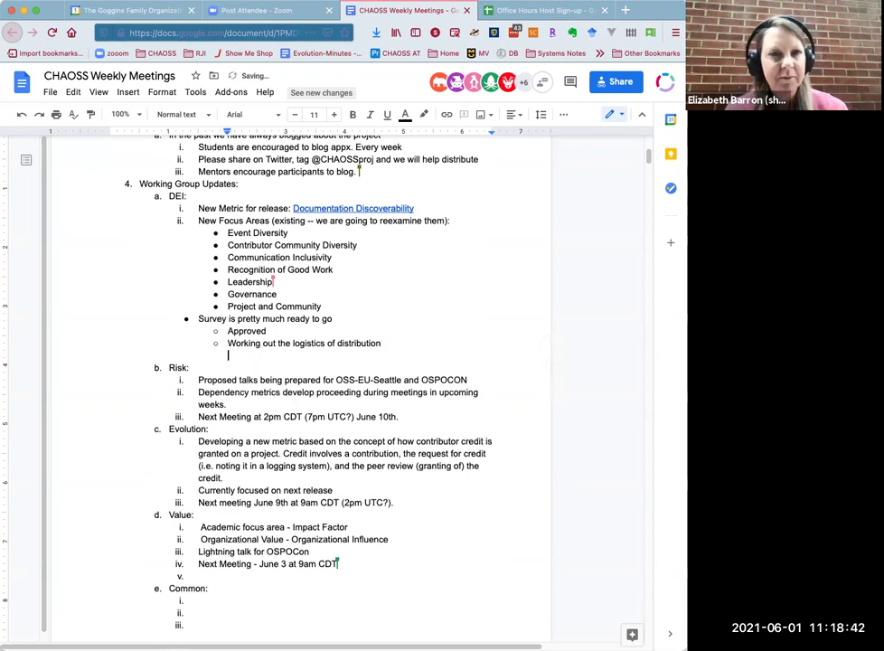
{"action": "key", "text": "BackSpace"}
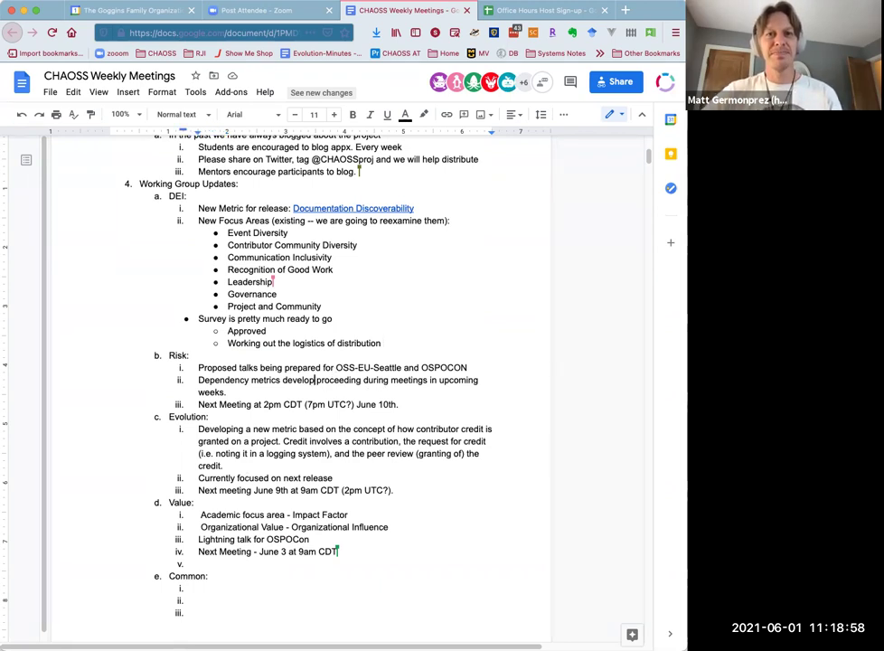
{"action": "type", "text": "ment"}
{"action": "left_click", "coordinate": [270, 392]}
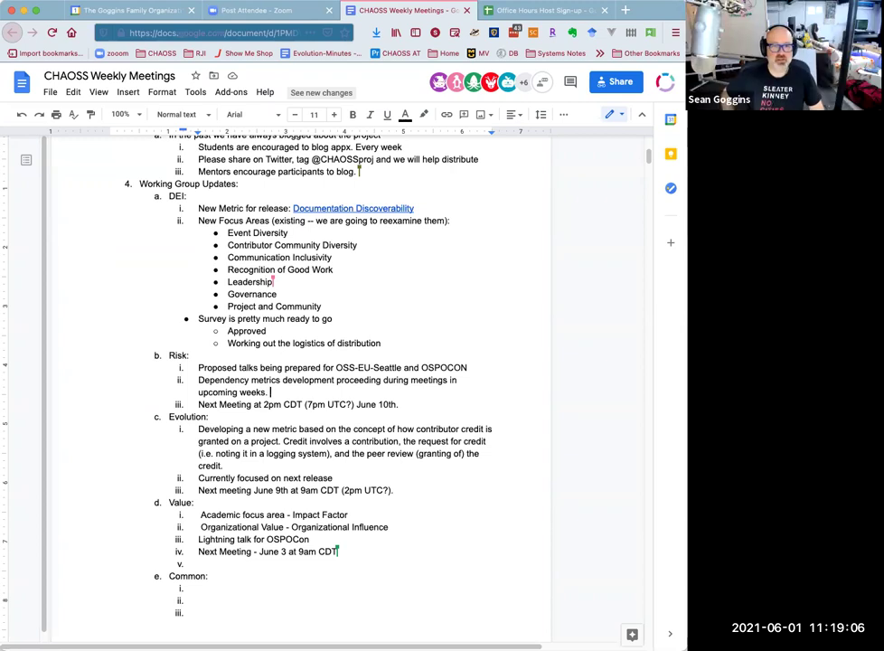
- Place the cursor at the end of the Risk dependency metrics note
{"action": "left_click", "coordinate": [269, 392]}
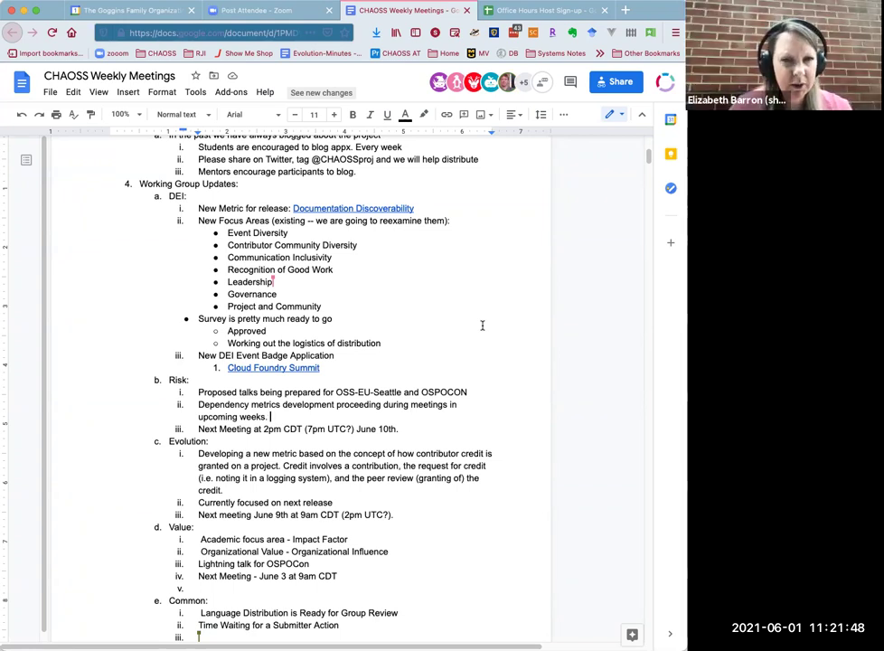
{"action": "scroll", "coordinate": [458, 409], "scroll_direction": "down", "scroll_amount": 3}
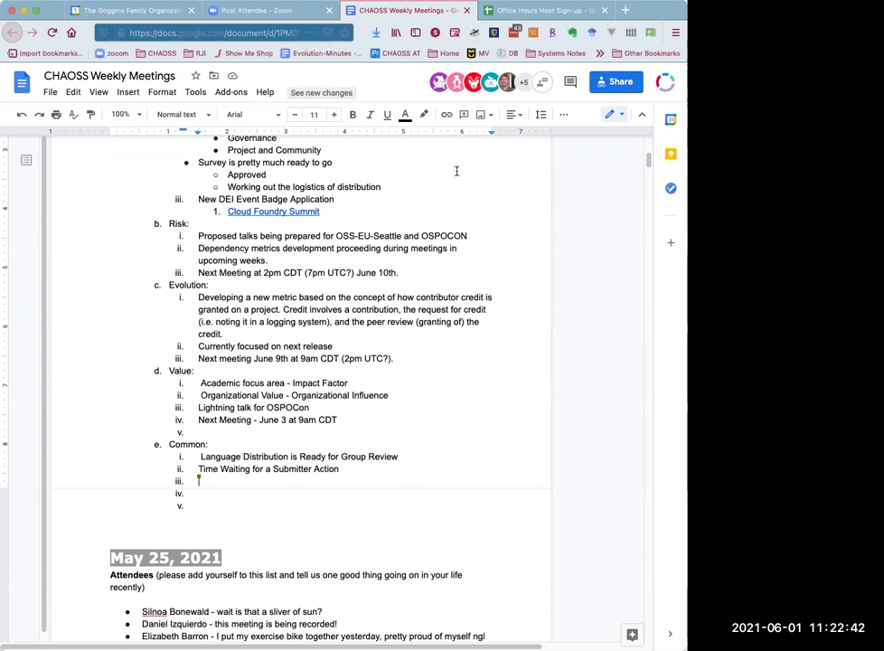
- Search Google for 'what time is it UTC' in a new Firefox tab
{"action": "key", "text": "super+t"}
{"action": "type", "text": "what time is it UTC"}
{"action": "key", "text": "Return"}
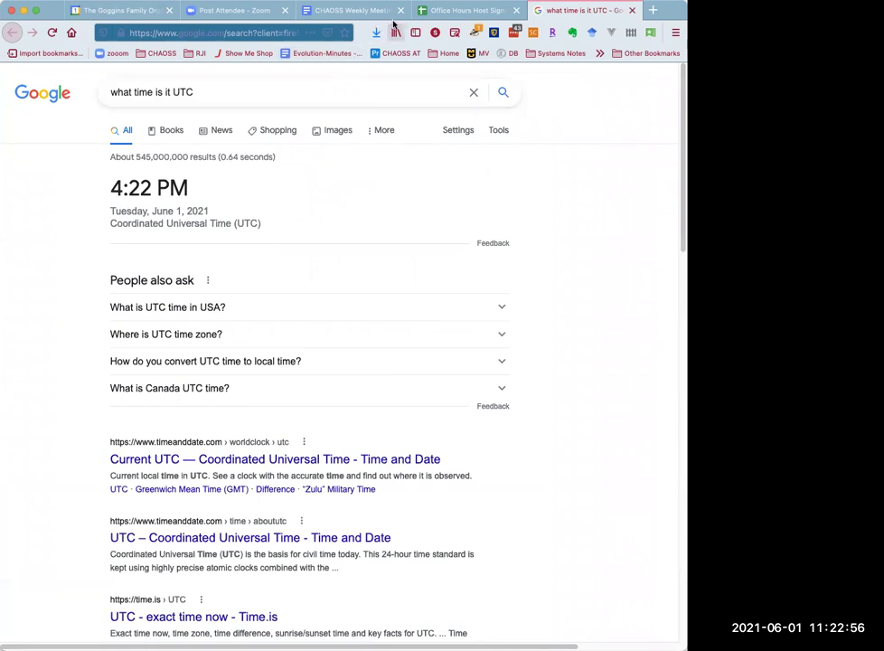
- Back in the notes, delete the '?' after UTC in the Evolution and Risk meeting times
{"action": "left_click", "coordinate": [354, 11]}
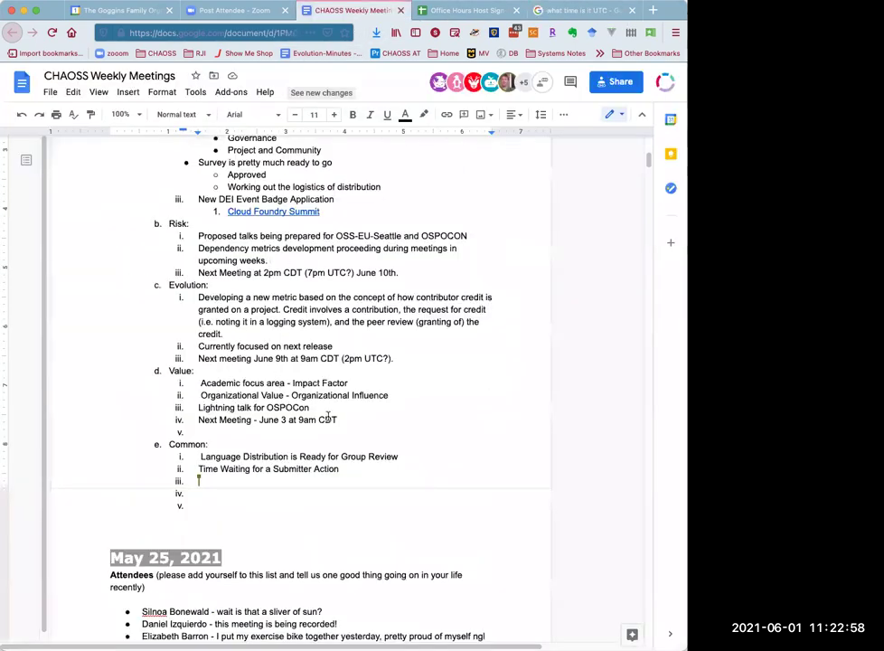
{"action": "left_click", "coordinate": [380, 358]}
{"action": "key", "text": "BackSpace"}
{"action": "left_click", "coordinate": [269, 260]}
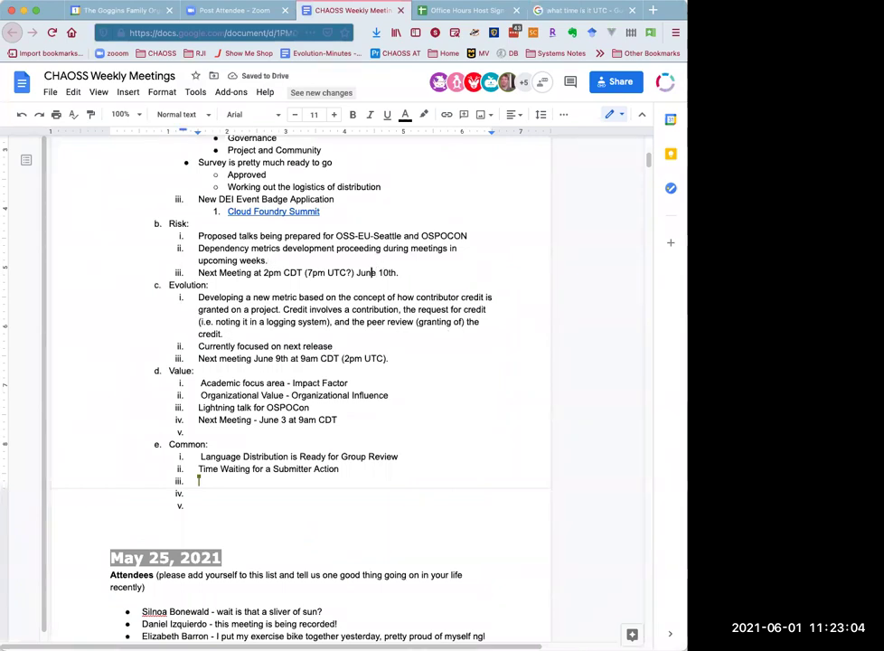
{"action": "left_click", "coordinate": [353, 272]}
{"action": "key", "text": "BackSpace"}
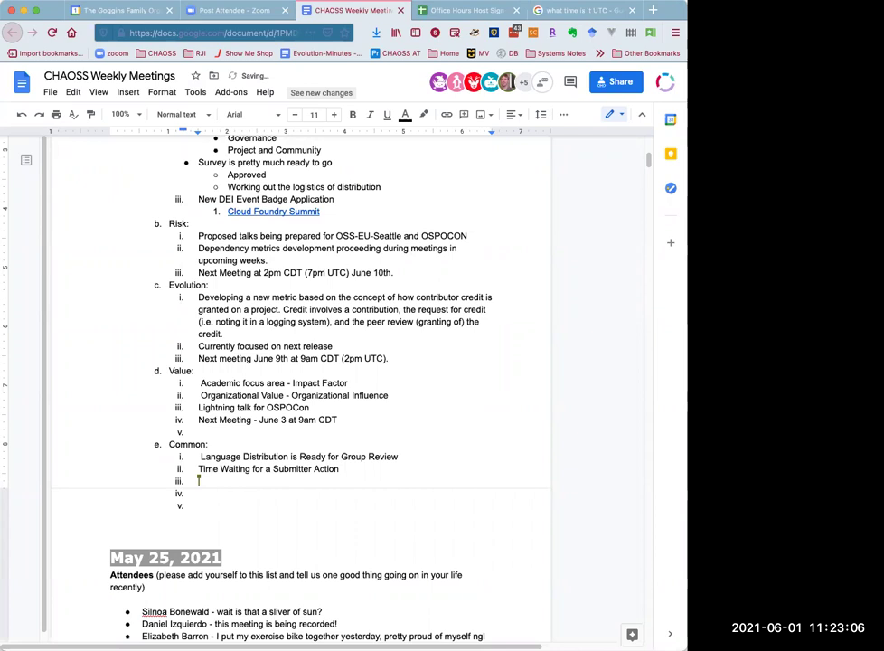
- Append '(2pm UTC)' to the June 3 Value next-meeting line
{"action": "left_click", "coordinate": [369, 420]}
{"action": "type", "text": "(2pm UTC"}
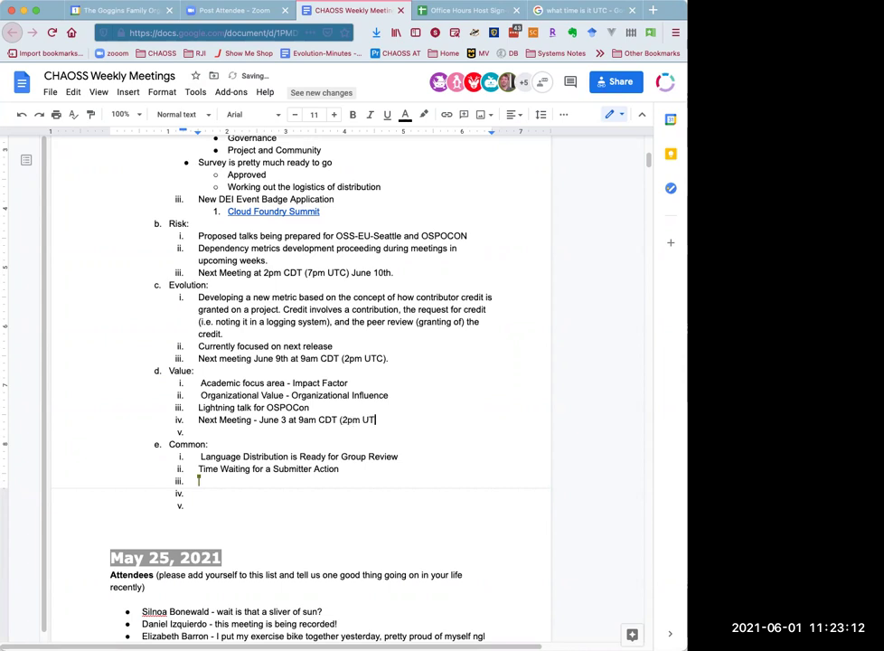
{"action": "left_click", "coordinate": [201, 432]}
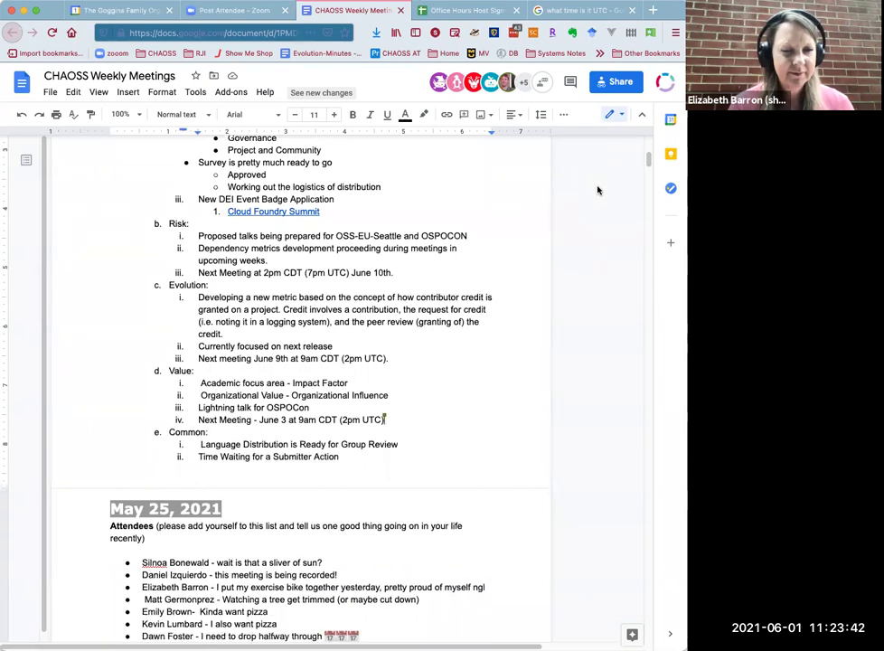
{"action": "left_click", "coordinate": [597, 235]}
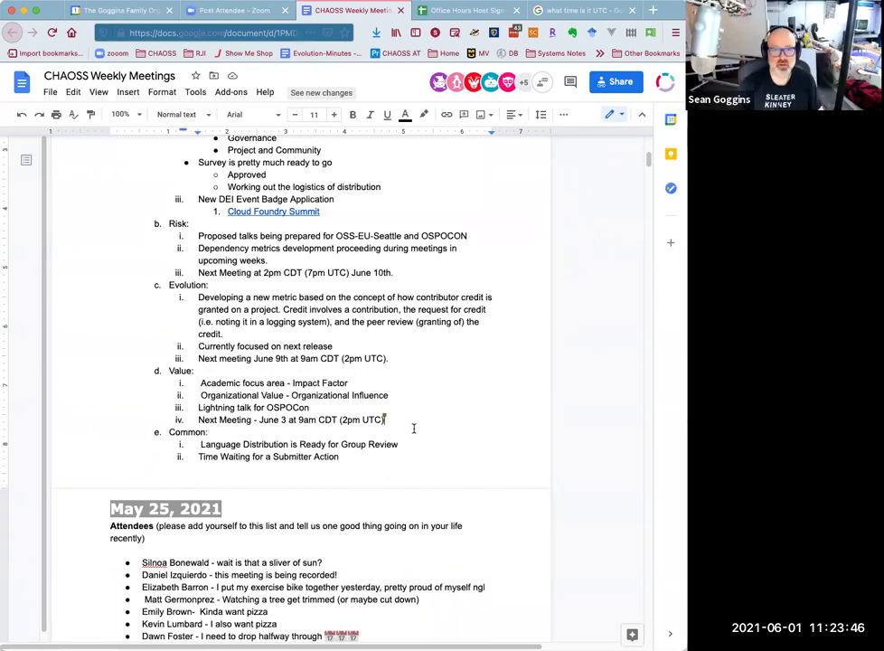
{"action": "left_click", "coordinate": [522, 357]}
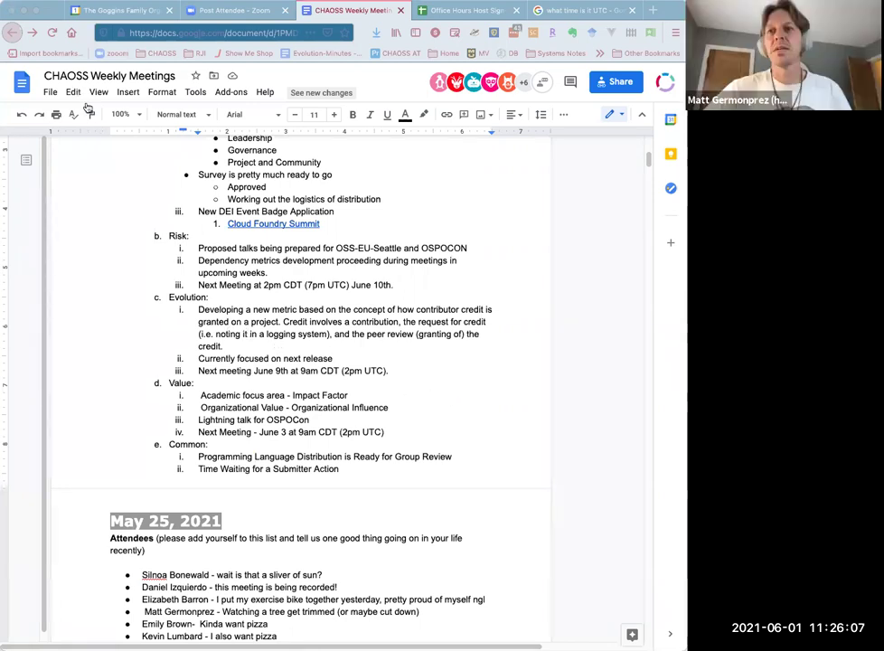
{"action": "scroll", "coordinate": [247, 274], "scroll_direction": "up", "scroll_amount": 1}
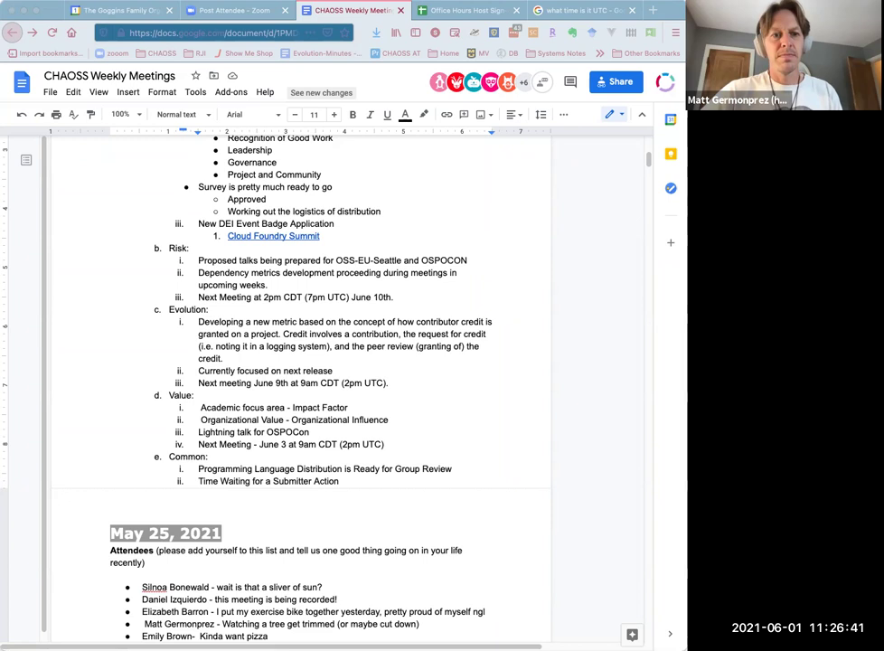
- Scroll up the notes and inspect the workshop registration link's options without changing anything
{"action": "scroll", "coordinate": [298, 389], "scroll_direction": "up", "scroll_amount": 1}
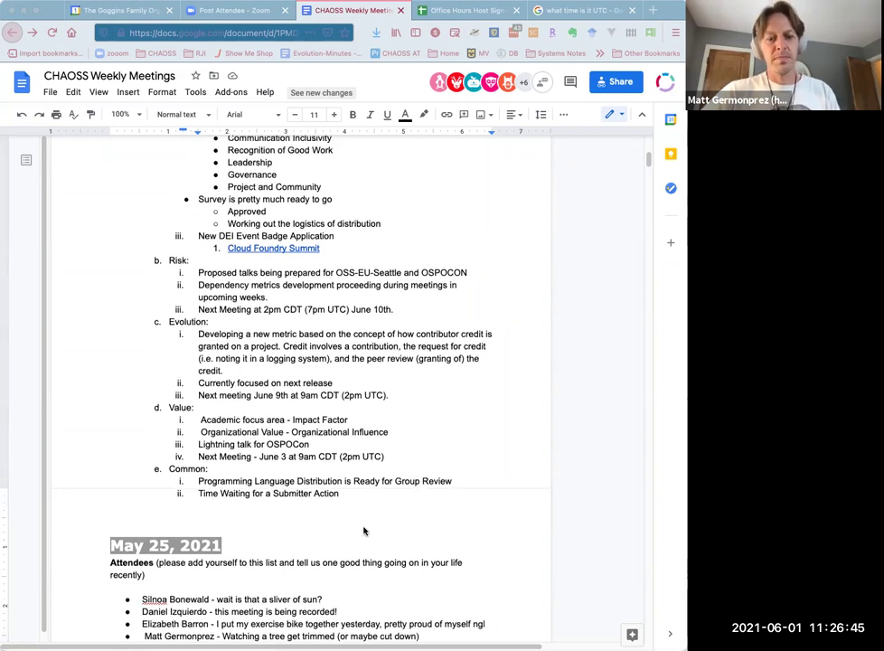
{"action": "scroll", "coordinate": [344, 494], "scroll_direction": "up", "scroll_amount": 1}
{"action": "scroll", "coordinate": [345, 493], "scroll_direction": "up", "scroll_amount": 3}
{"action": "scroll", "coordinate": [369, 432], "scroll_direction": "up", "scroll_amount": 5}
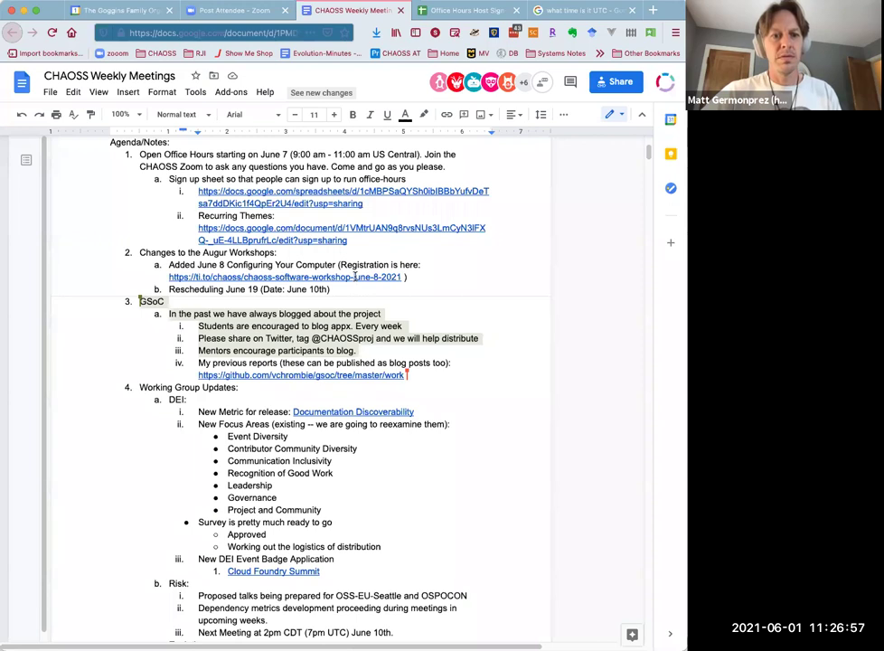
{"action": "right_click", "coordinate": [354, 276]}
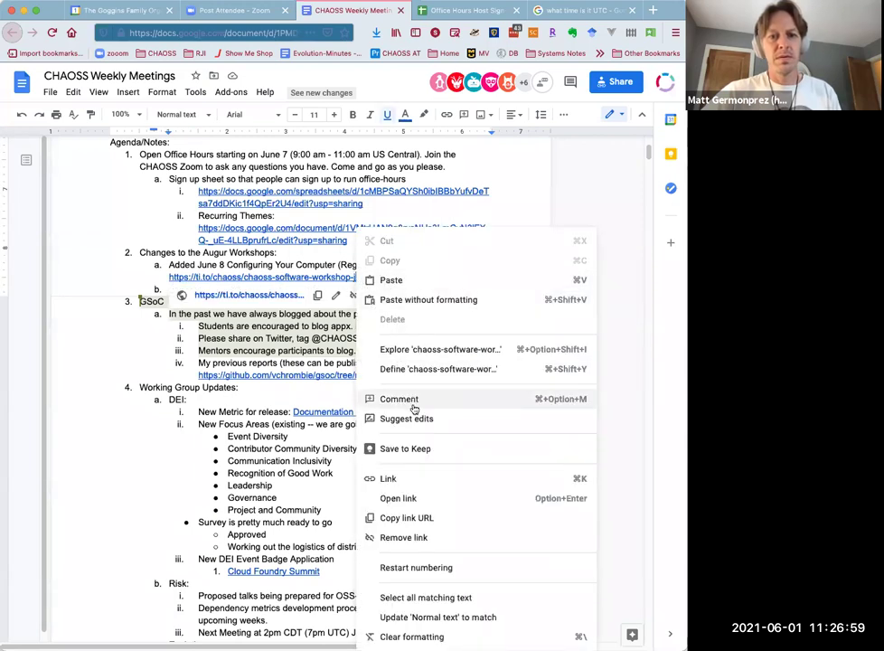
{"action": "left_click", "coordinate": [411, 518]}
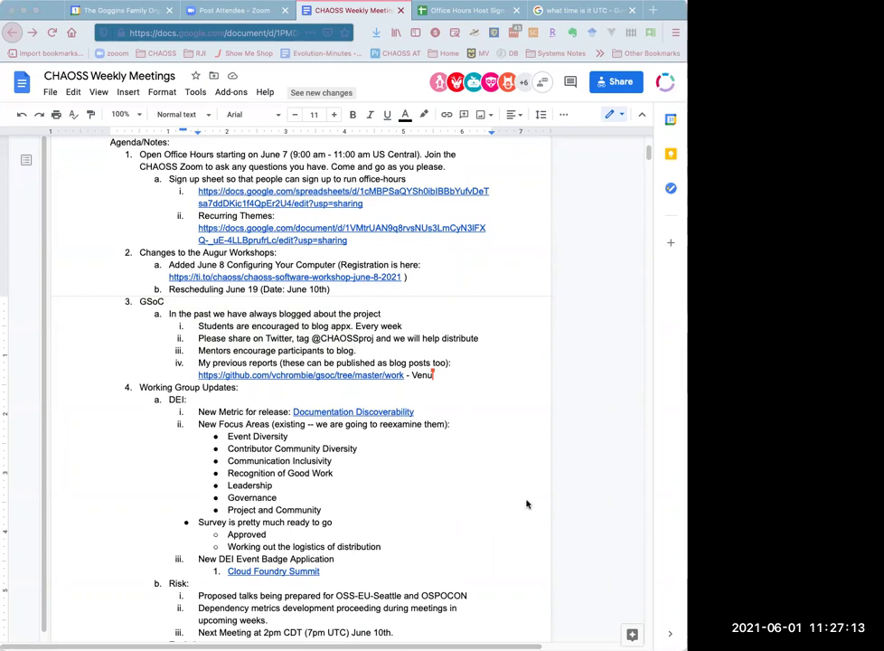
{"action": "left_click", "coordinate": [441, 338]}
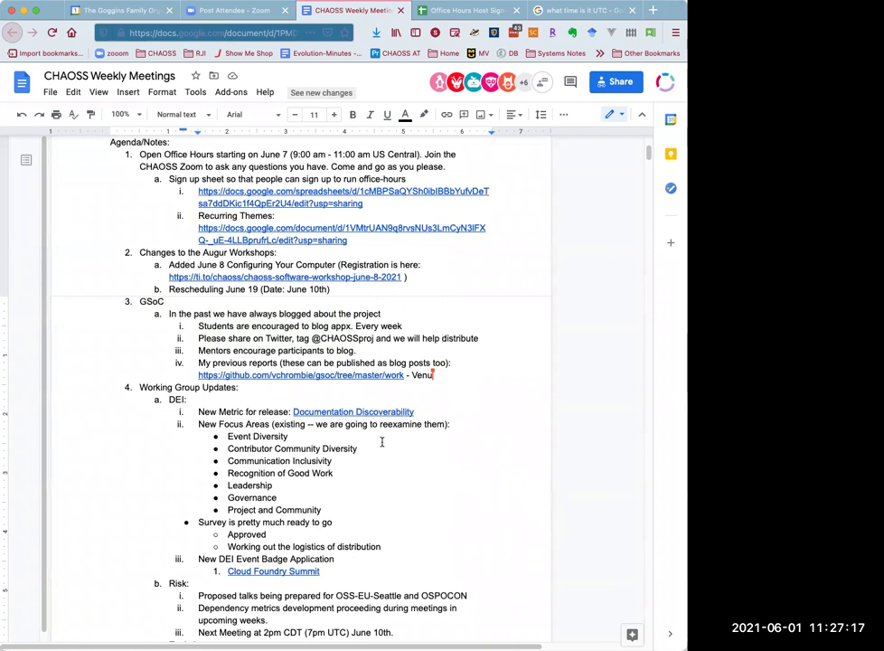
{"action": "scroll", "coordinate": [415, 464], "scroll_direction": "down", "scroll_amount": 5}
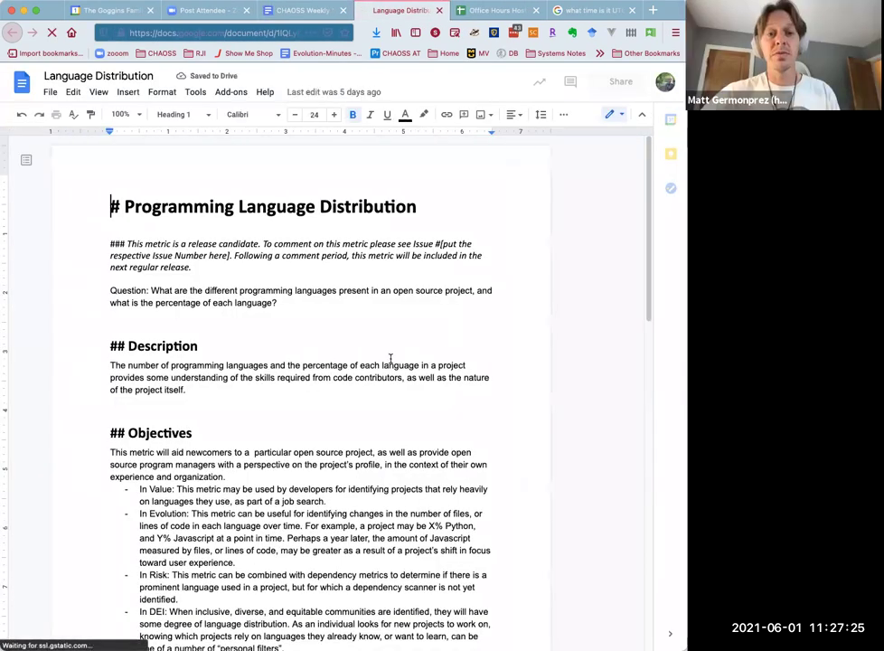
- Scroll through the Language Distribution draft down to its empty Contributors bullet
{"action": "scroll", "coordinate": [393, 359], "scroll_direction": "down", "scroll_amount": 3}
{"action": "scroll", "coordinate": [393, 359], "scroll_direction": "down", "scroll_amount": 8}
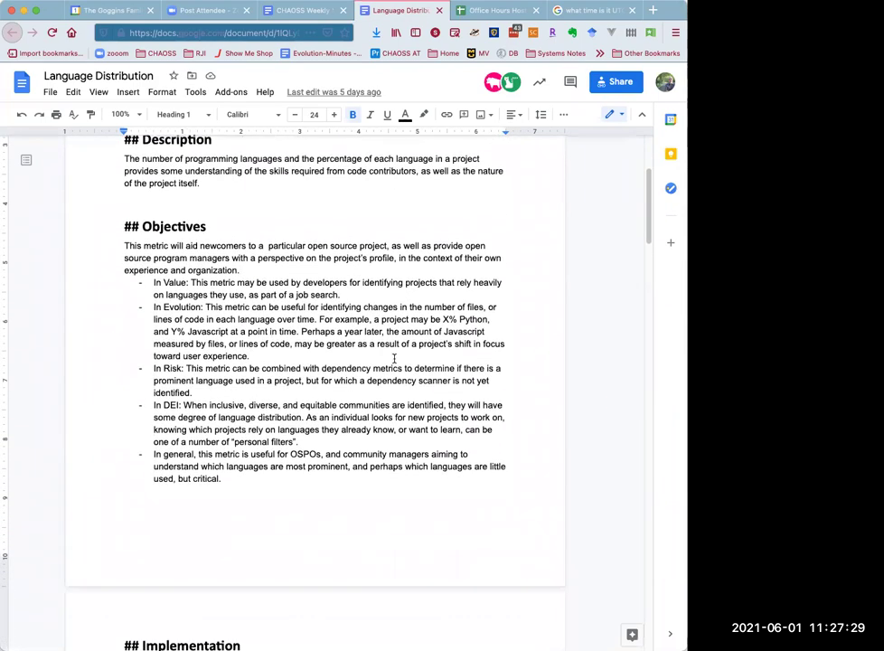
{"action": "scroll", "coordinate": [393, 358], "scroll_direction": "down", "scroll_amount": 3}
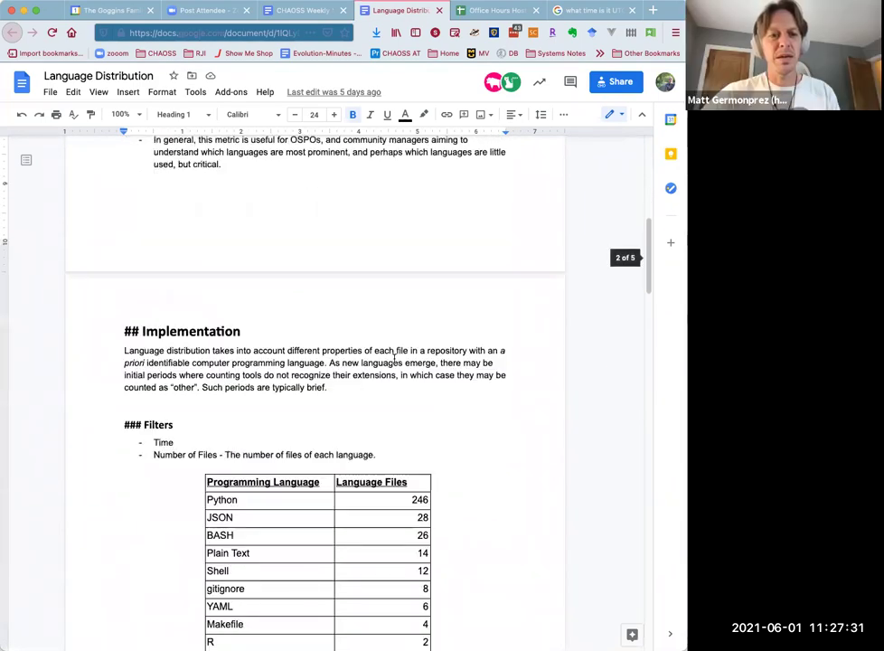
{"action": "scroll", "coordinate": [394, 359], "scroll_direction": "down", "scroll_amount": 2}
{"action": "scroll", "coordinate": [393, 359], "scroll_direction": "down", "scroll_amount": 2}
{"action": "scroll", "coordinate": [393, 359], "scroll_direction": "down", "scroll_amount": 1}
{"action": "scroll", "coordinate": [393, 359], "scroll_direction": "down", "scroll_amount": 1}
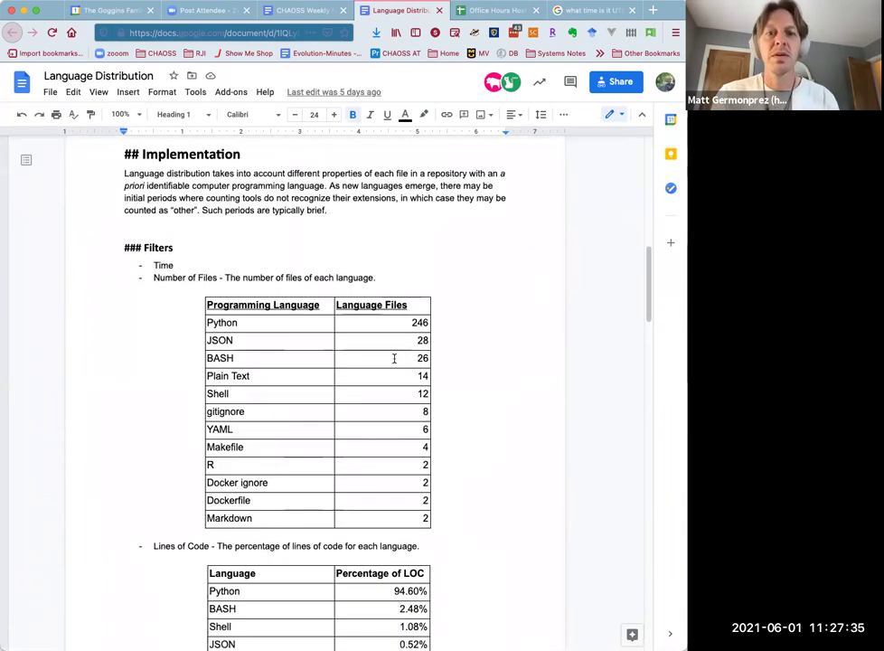
{"action": "scroll", "coordinate": [394, 358], "scroll_direction": "down", "scroll_amount": 3}
{"action": "scroll", "coordinate": [393, 358], "scroll_direction": "down", "scroll_amount": 1}
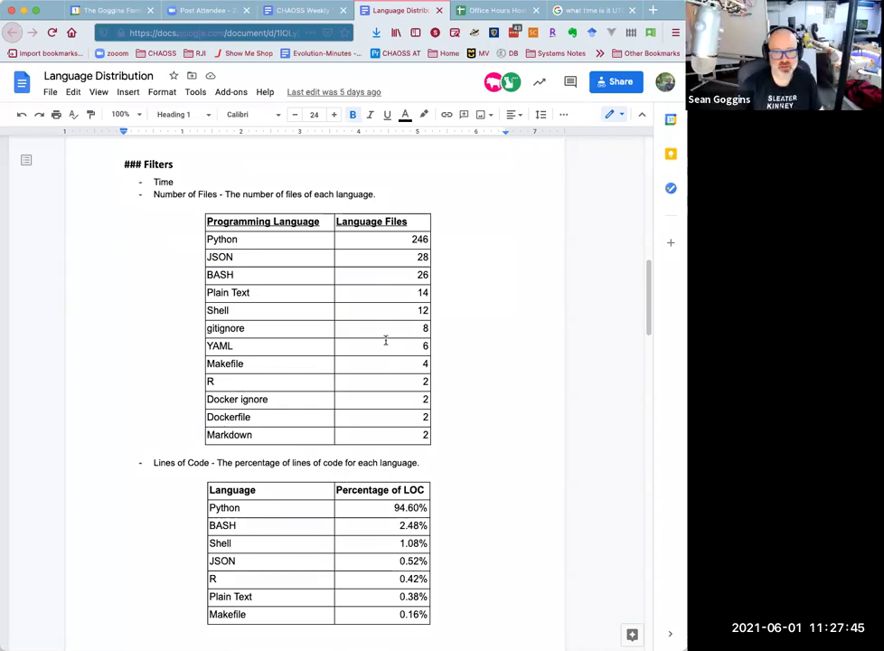
{"action": "scroll", "coordinate": [444, 449], "scroll_direction": "down", "scroll_amount": 10}
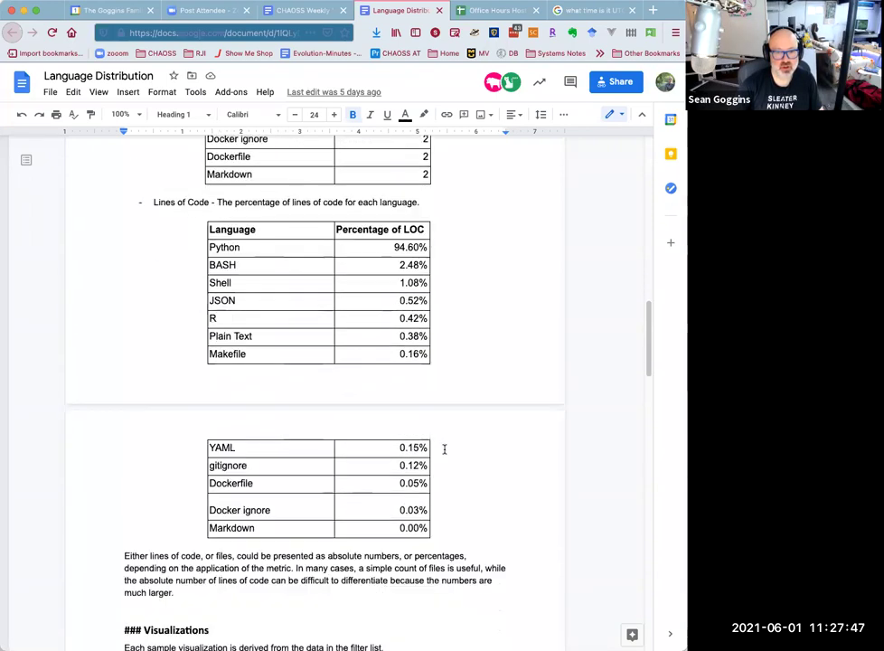
{"action": "scroll", "coordinate": [444, 449], "scroll_direction": "down", "scroll_amount": 12}
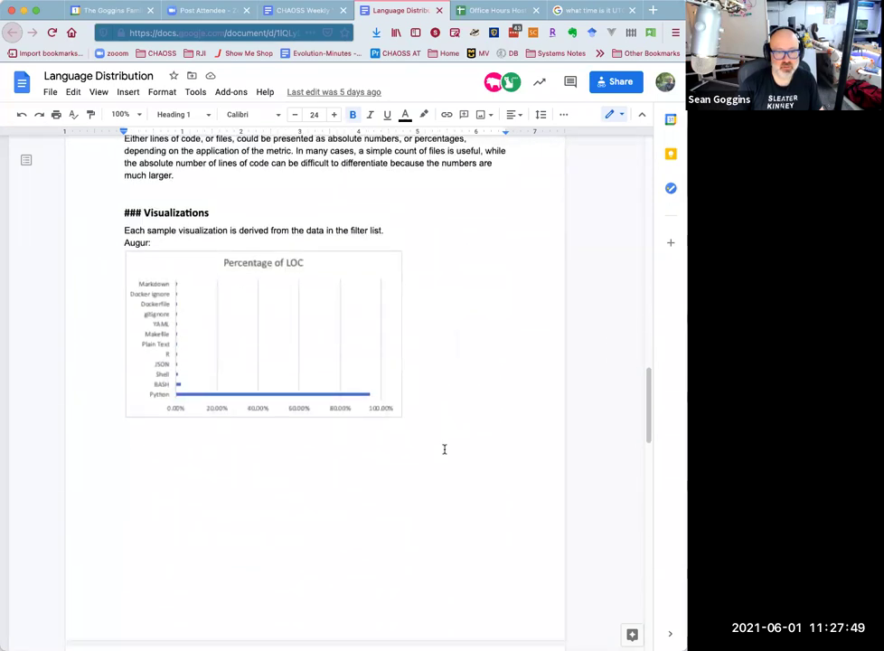
{"action": "scroll", "coordinate": [445, 448], "scroll_direction": "down", "scroll_amount": 5}
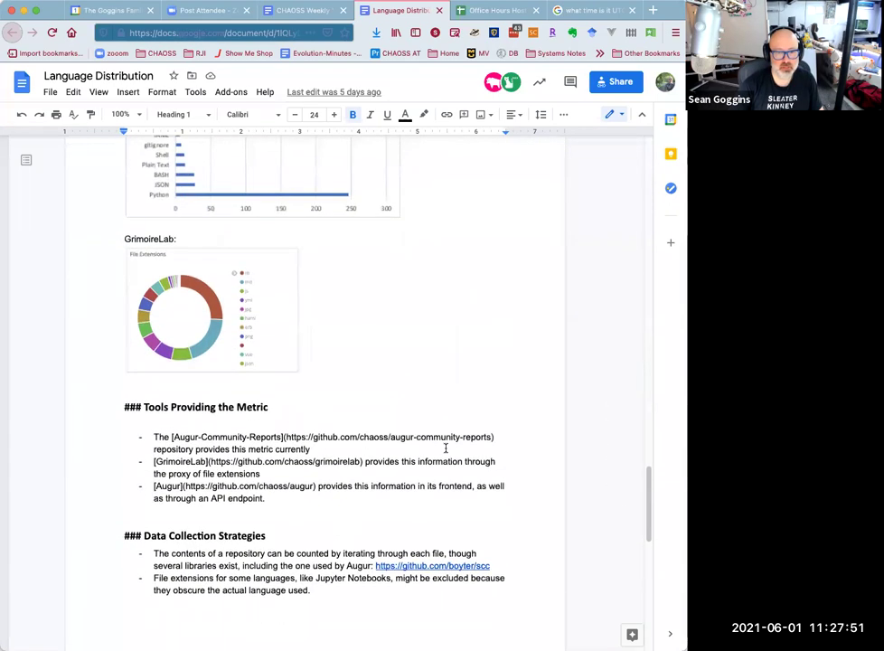
{"action": "scroll", "coordinate": [445, 448], "scroll_direction": "down", "scroll_amount": 6}
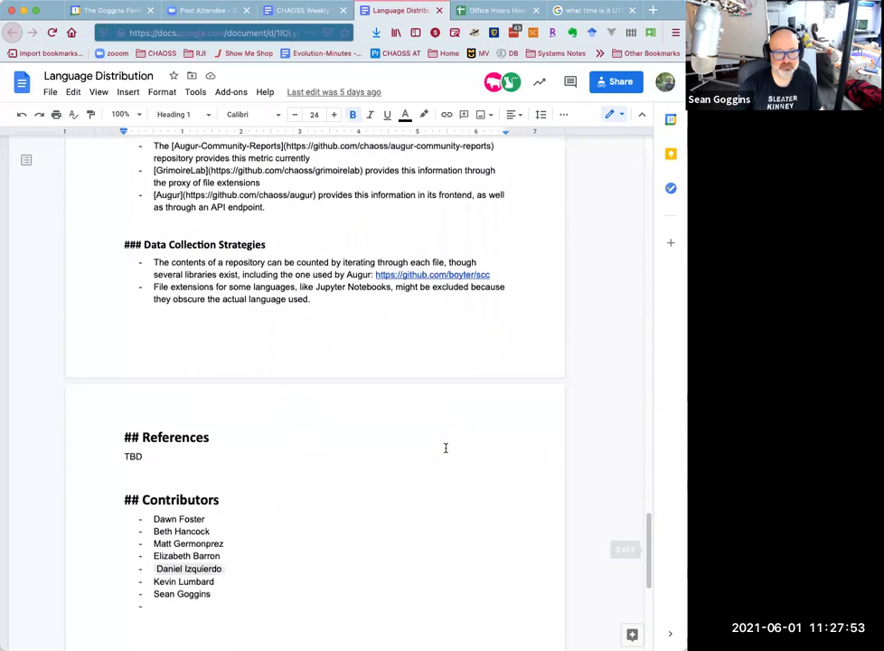
{"action": "scroll", "coordinate": [444, 448], "scroll_direction": "up", "scroll_amount": 3}
{"action": "scroll", "coordinate": [445, 448], "scroll_direction": "down", "scroll_amount": 3}
{"action": "left_click", "coordinate": [177, 595]}
- Scroll back up to the top of the Language Distribution draft
{"action": "scroll", "coordinate": [519, 404], "scroll_direction": "up", "scroll_amount": 10}
{"action": "scroll", "coordinate": [519, 404], "scroll_direction": "up", "scroll_amount": 5}
{"action": "scroll", "coordinate": [519, 405], "scroll_direction": "up", "scroll_amount": 10}
{"action": "scroll", "coordinate": [518, 405], "scroll_direction": "up", "scroll_amount": 10}
{"action": "scroll", "coordinate": [518, 405], "scroll_direction": "up", "scroll_amount": 4}
- In the meeting notes, close the link preview and check the Time Waiting and June 3 lines
{"action": "left_click", "coordinate": [285, 13]}
{"action": "left_click", "coordinate": [411, 434]}
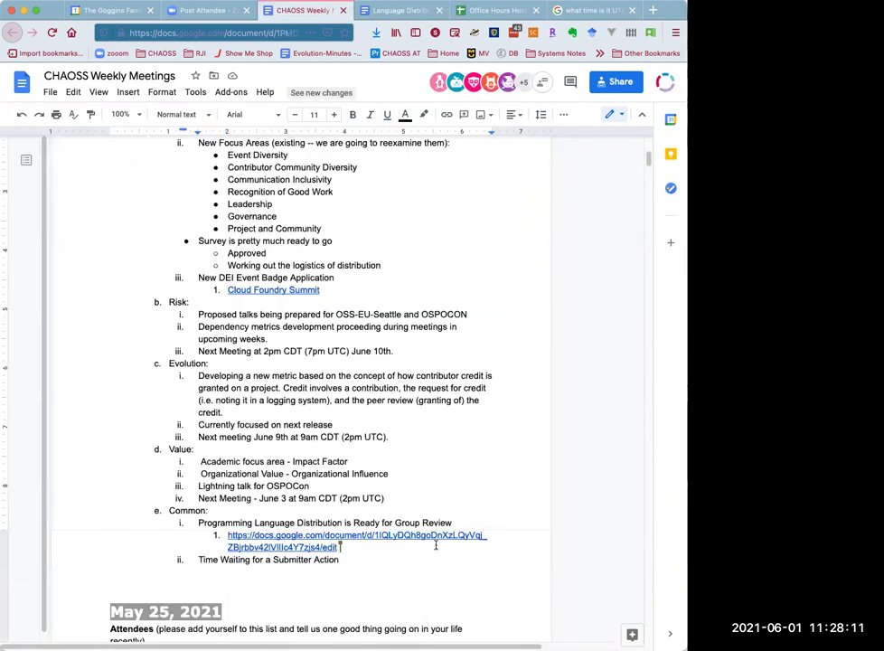
{"action": "left_click", "coordinate": [390, 558]}
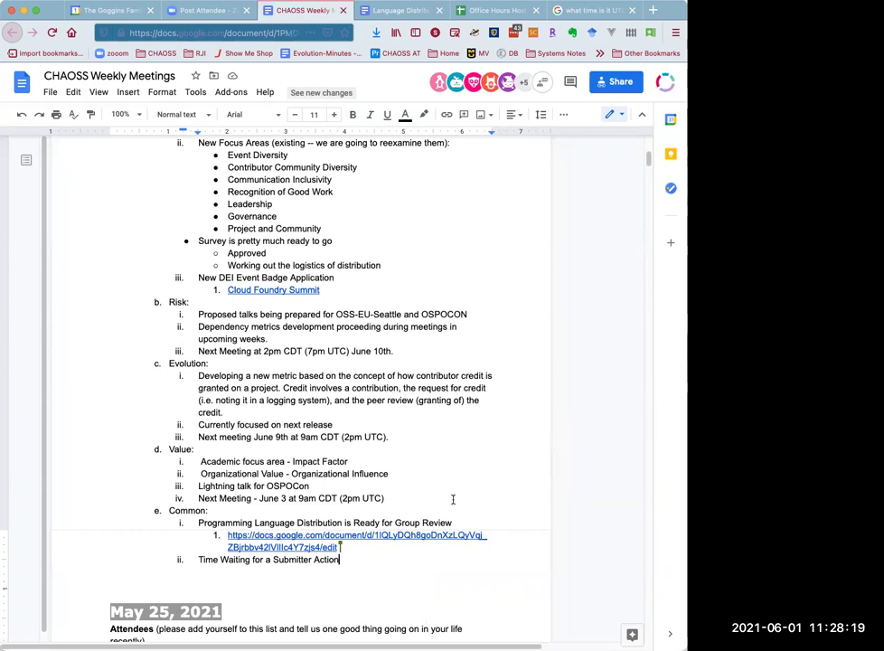
{"action": "left_click", "coordinate": [395, 497]}
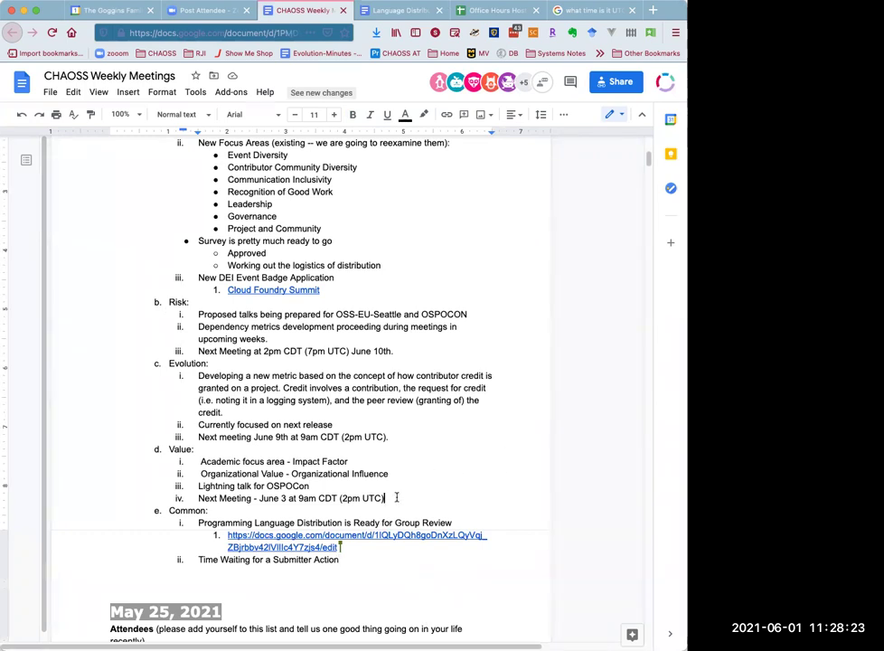
{"action": "left_click", "coordinate": [384, 559]}
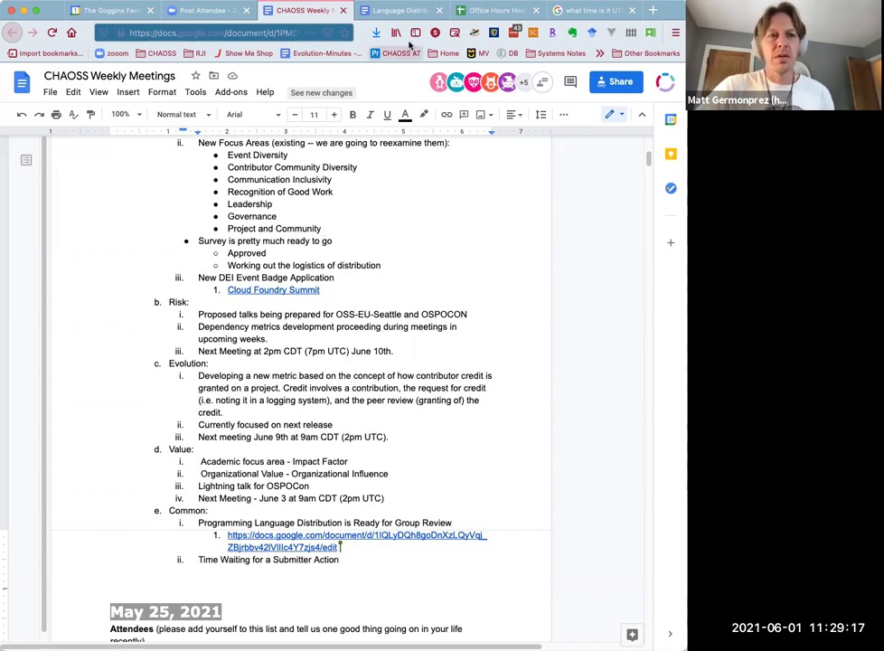
- Copy the Language Distribution document's URL and return to the end of the Time Waiting line
{"action": "left_click", "coordinate": [401, 11]}
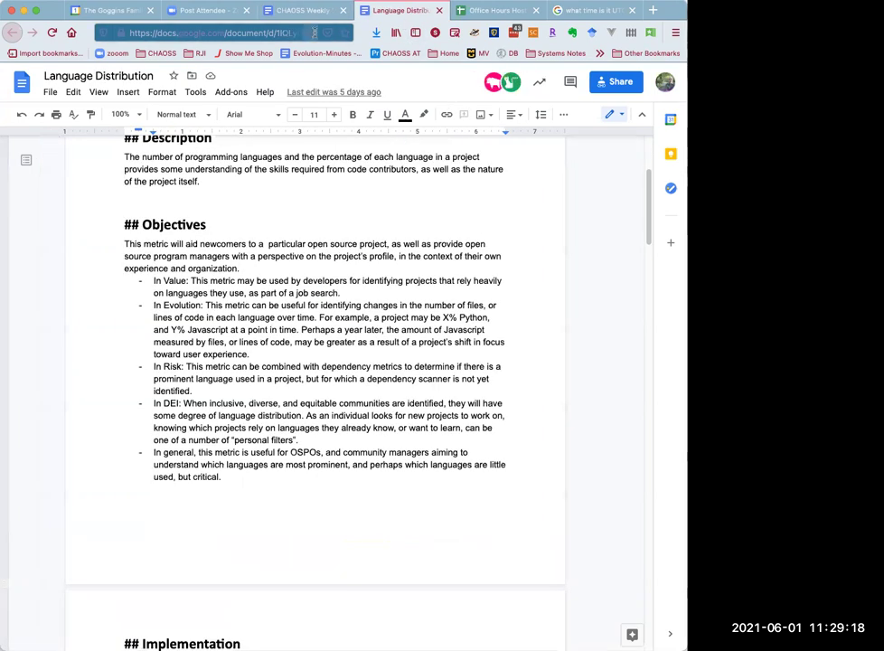
{"action": "right_click", "coordinate": [264, 29]}
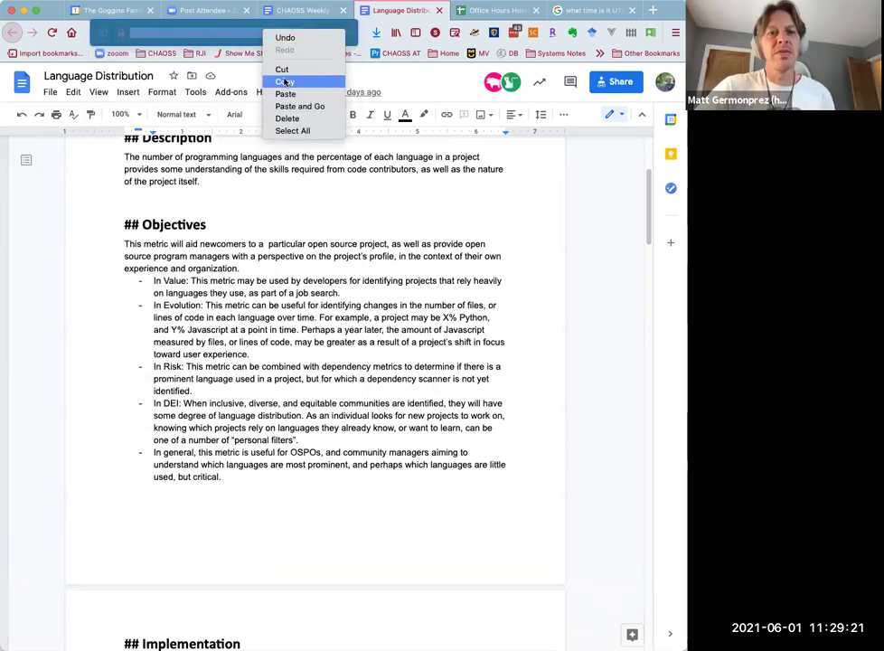
{"action": "left_click", "coordinate": [283, 80]}
{"action": "left_click", "coordinate": [296, 11]}
{"action": "left_click", "coordinate": [340, 560]}
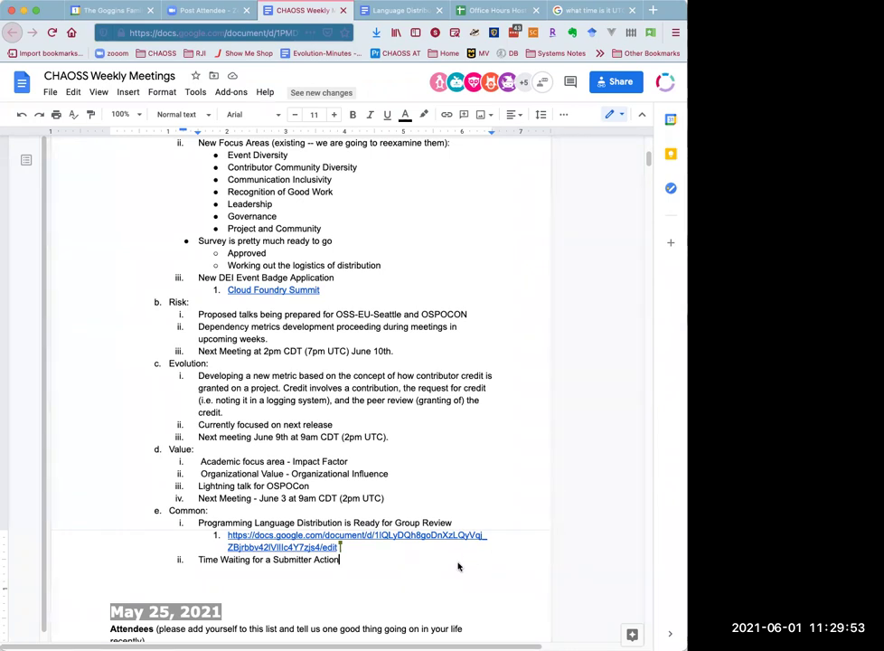
- Add top-level item f. GrimoireLab with sub-items Sorting Hat and Bestiary
{"action": "key", "text": "Return"}
{"action": "key", "text": "shift+Tab"}
{"action": "type", "text": "G"}
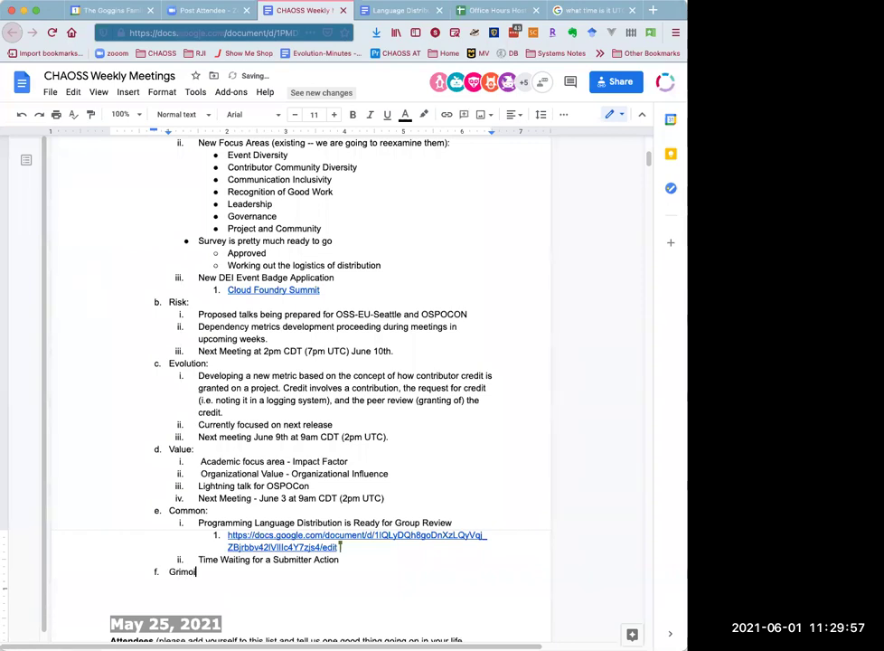
{"action": "type", "text": "rimoireLab"}
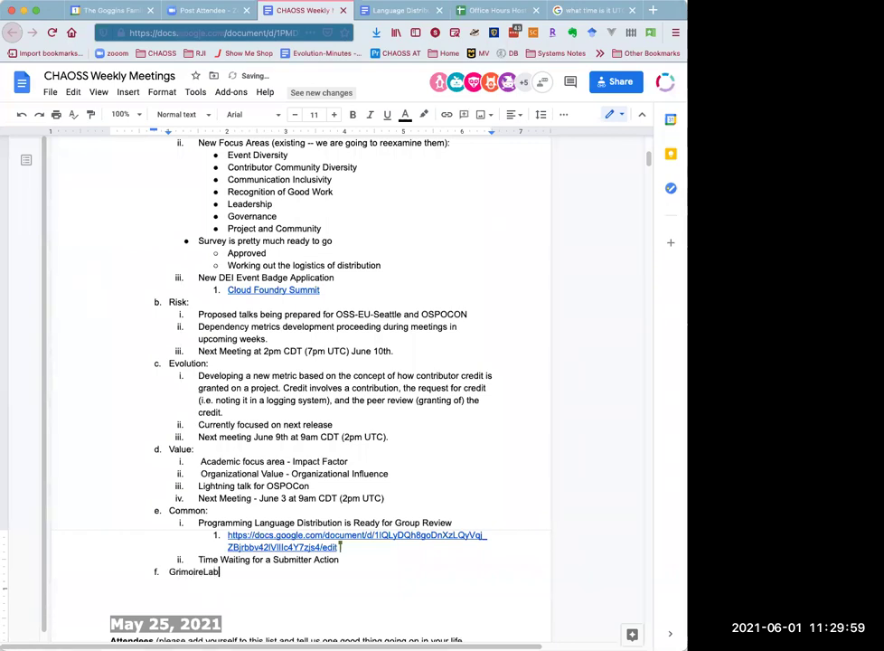
{"action": "key", "text": "Return"}
{"action": "key", "text": "Tab"}
{"action": "type", "text": "Sorting "}
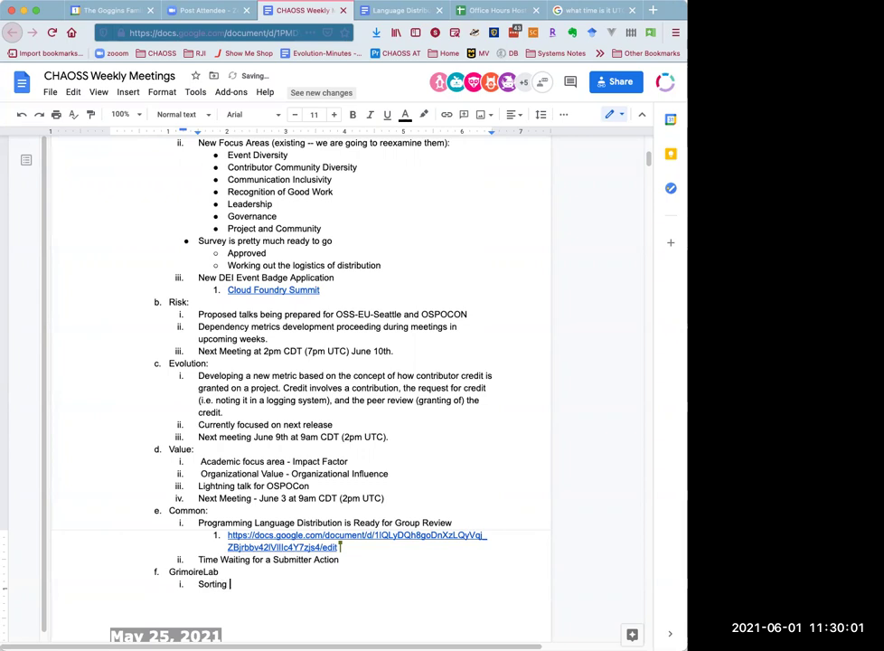
{"action": "type", "text": "Hat"}
{"action": "key", "text": "Return"}
{"action": "type", "text": "Bestiary"}
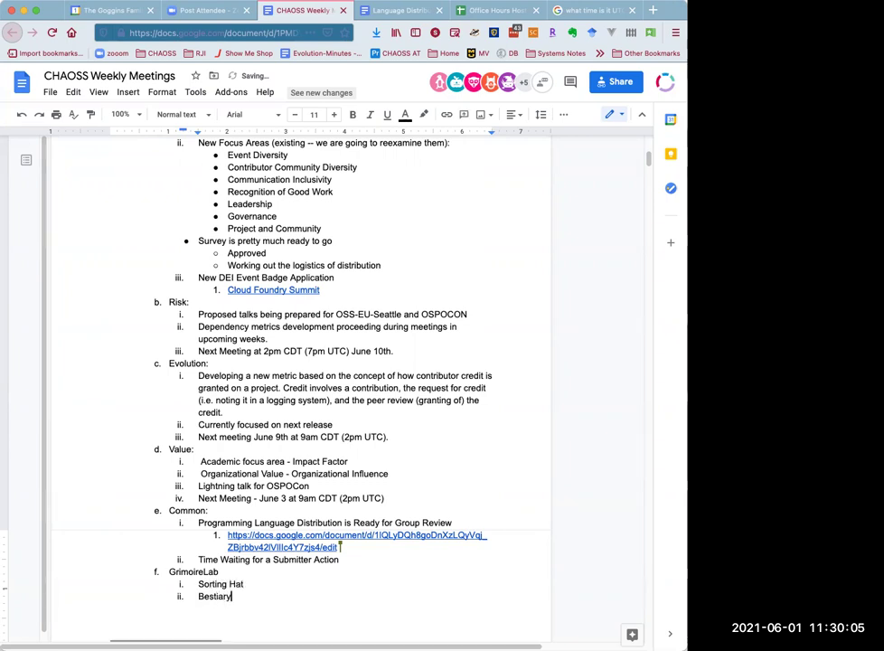
- Describe Sorting Hat as 'For Identity Management Using a WebApp.' and Bestiary as 'Used for configuring GrimoireLab.'
{"action": "left_click", "coordinate": [231, 584]}
{"action": "type", "text": "or Identity Management"}
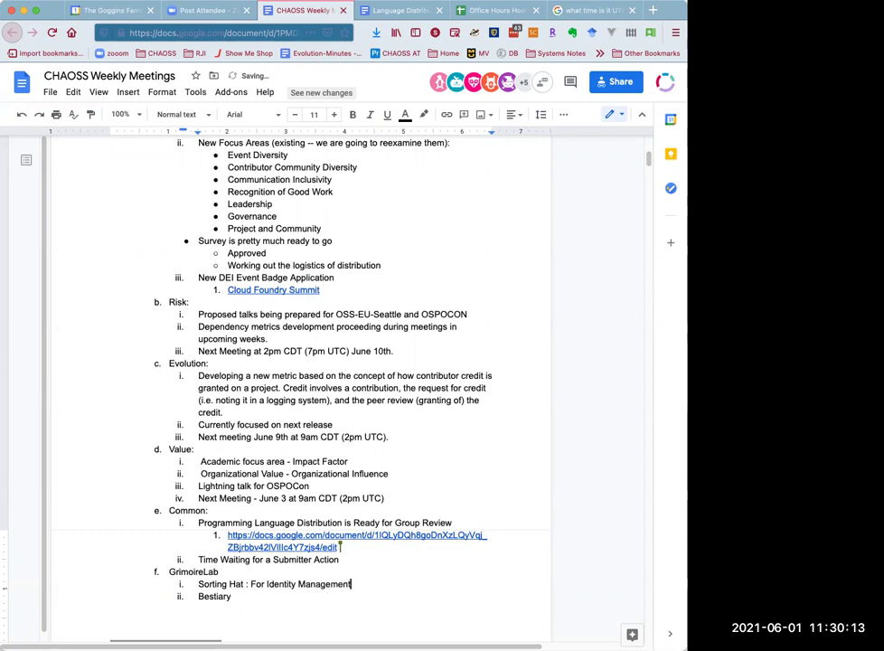
{"action": "type", "text": " Using a We"}
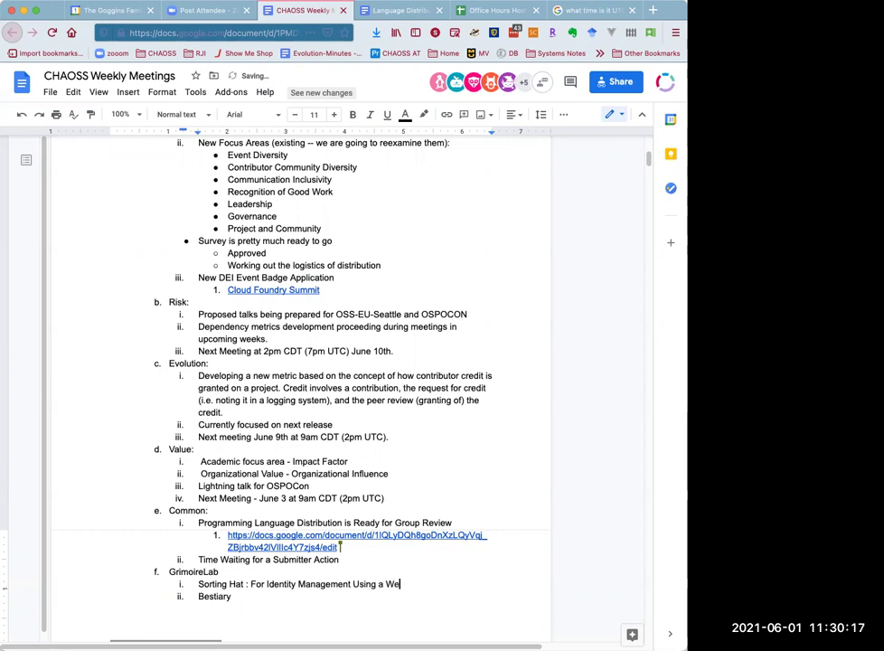
{"action": "type", "text": "bApp."}
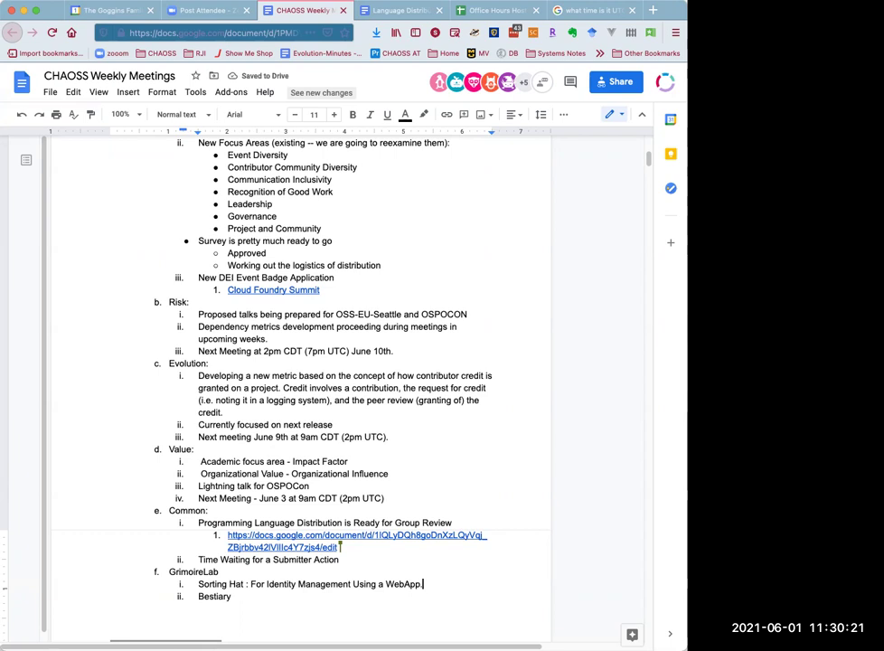
{"action": "type", "text": " :"}
{"action": "type", "text": "Used for "}
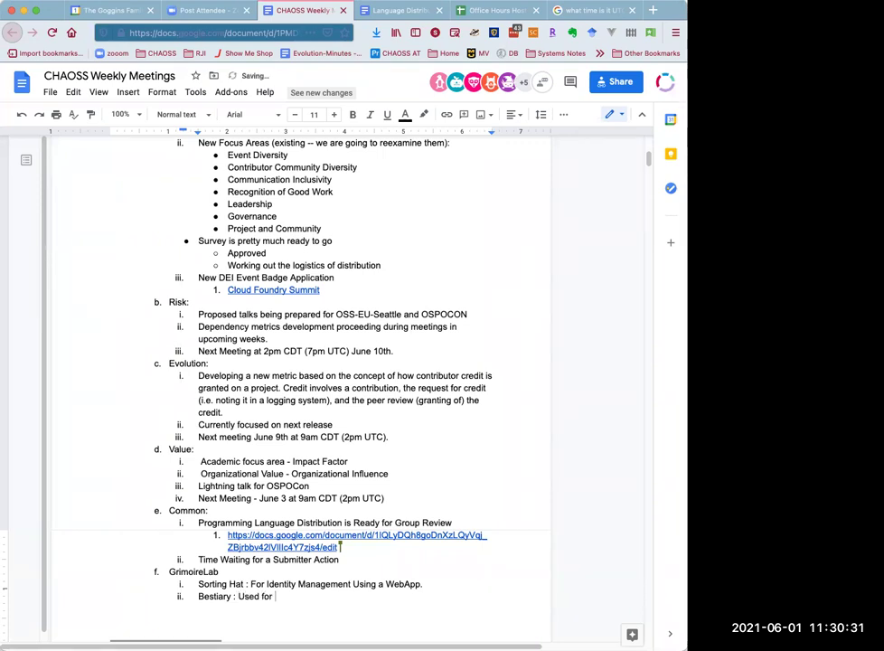
{"action": "type", "text": "configuring"}
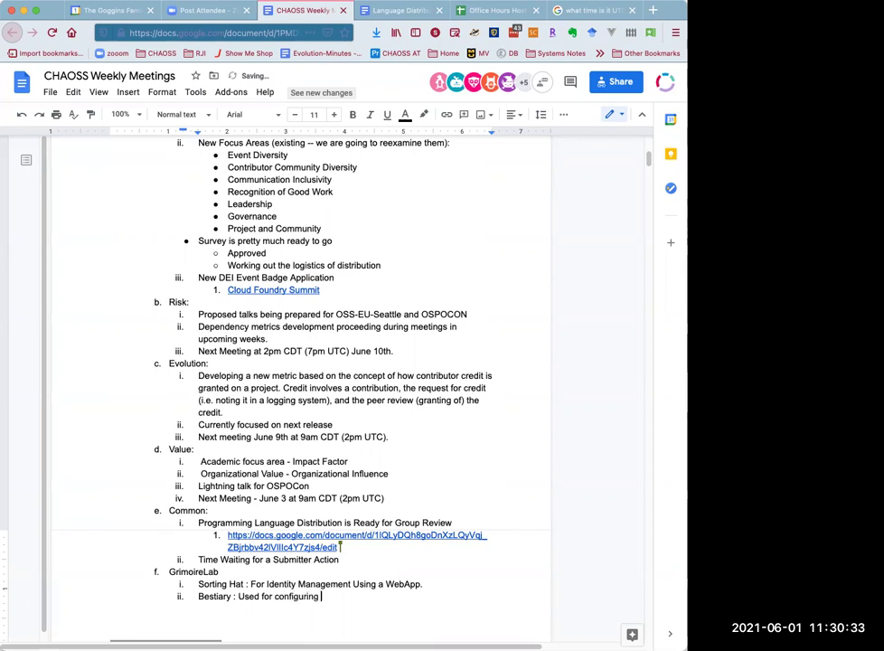
{"action": "type", "text": " GrimoireLab"}
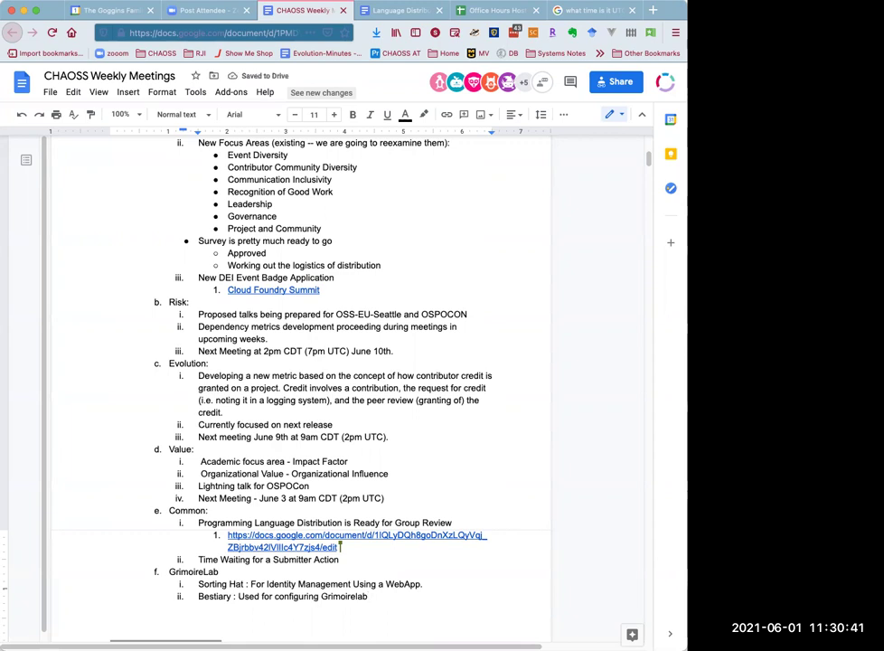
{"action": "type", "text": "."}
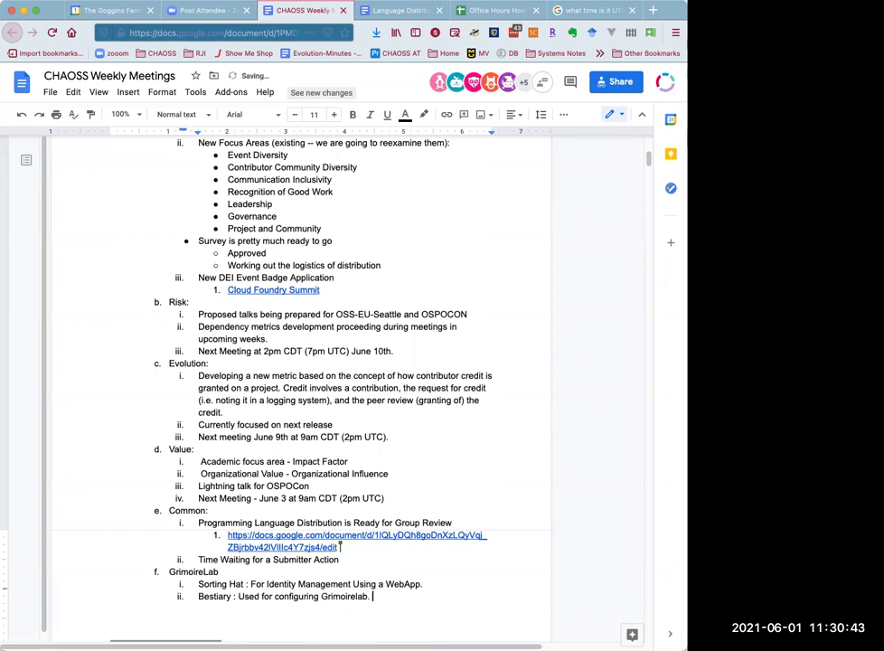